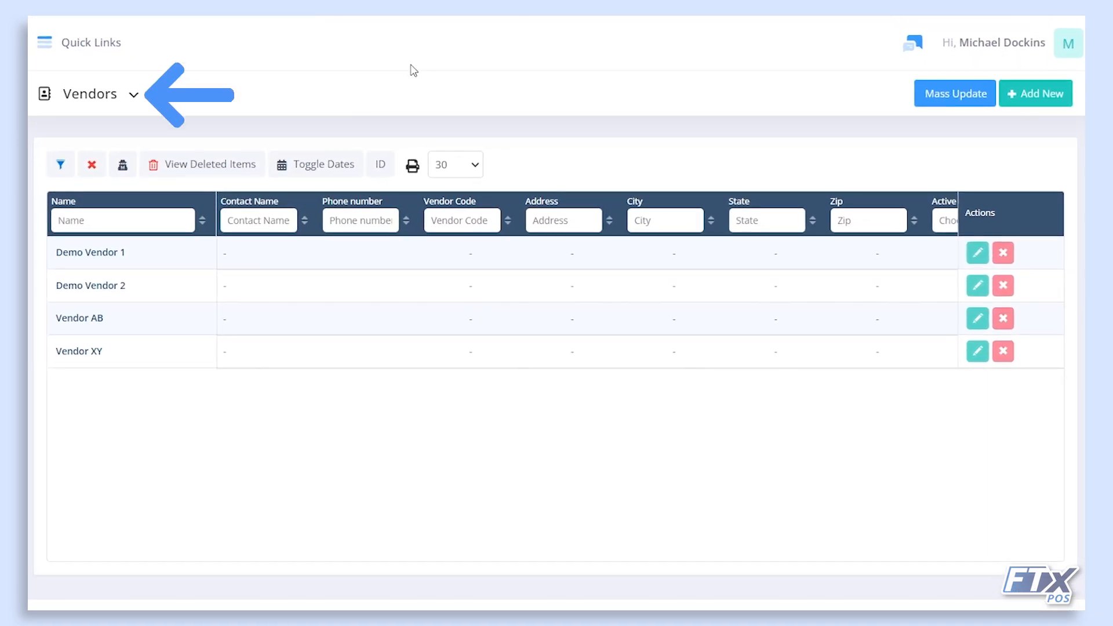
Start a blank new vendor and look over its Note and Minimum Order Amount fields.
left_click(133, 95)
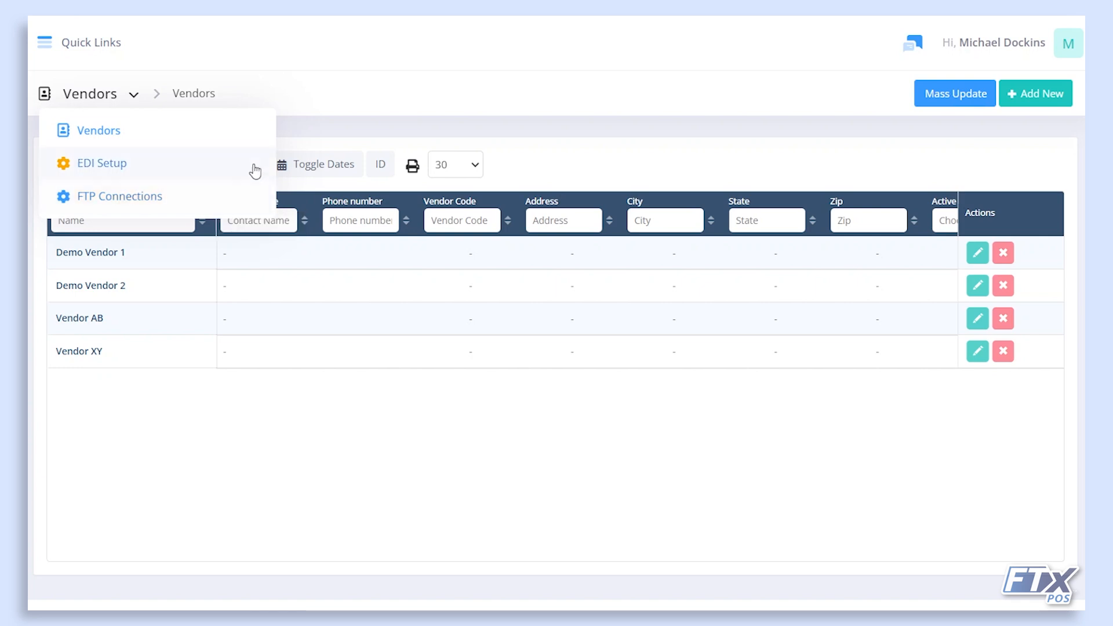
left_click(335, 142)
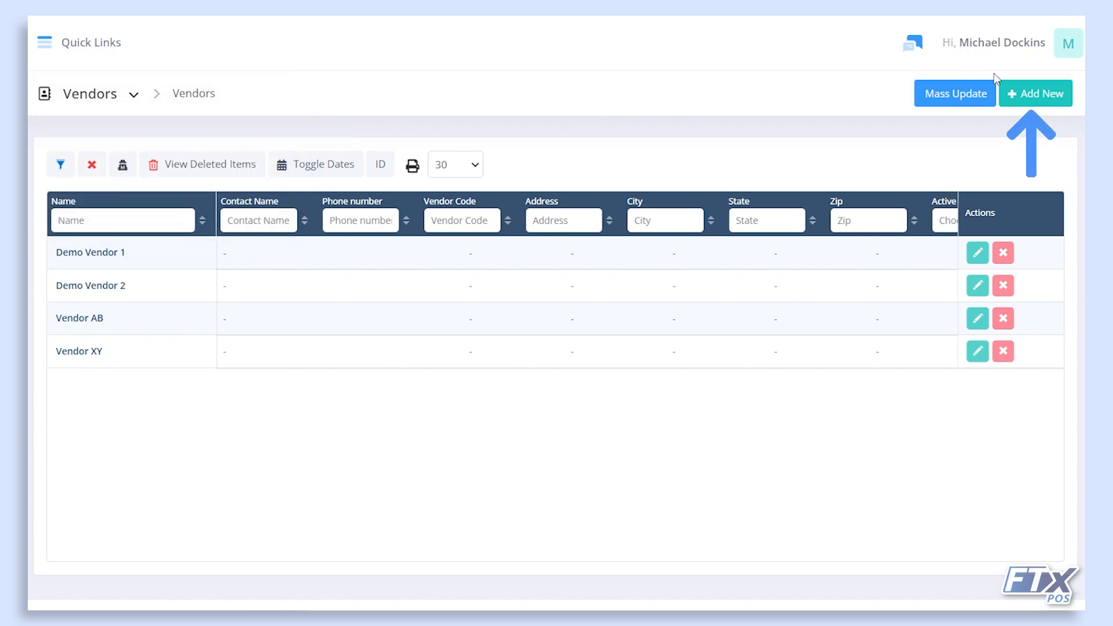
left_click(1039, 90)
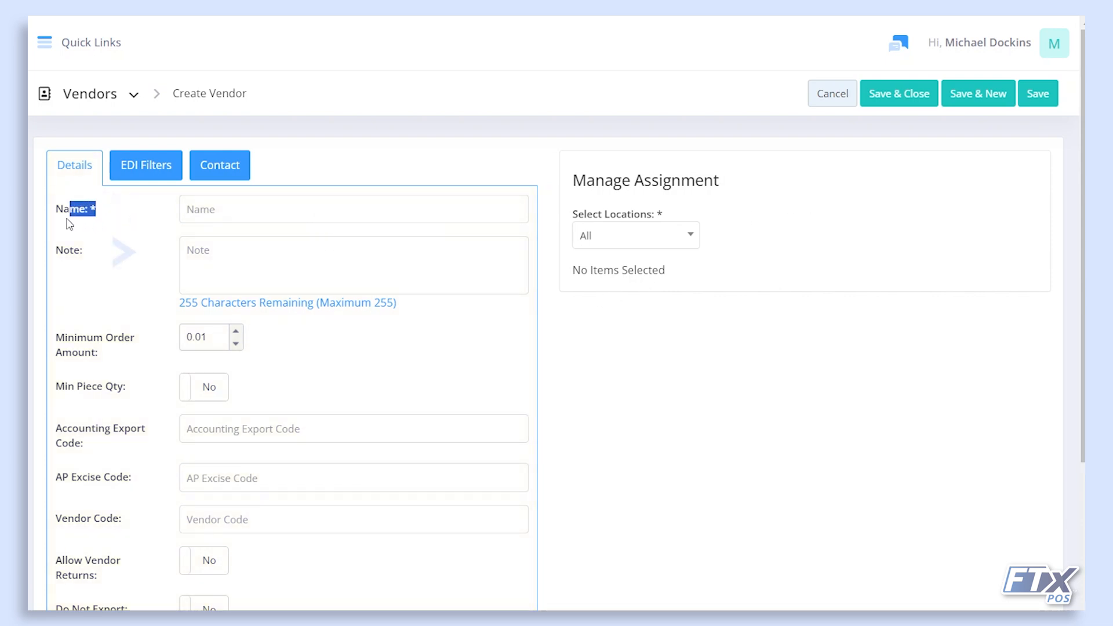
left_click(112, 256)
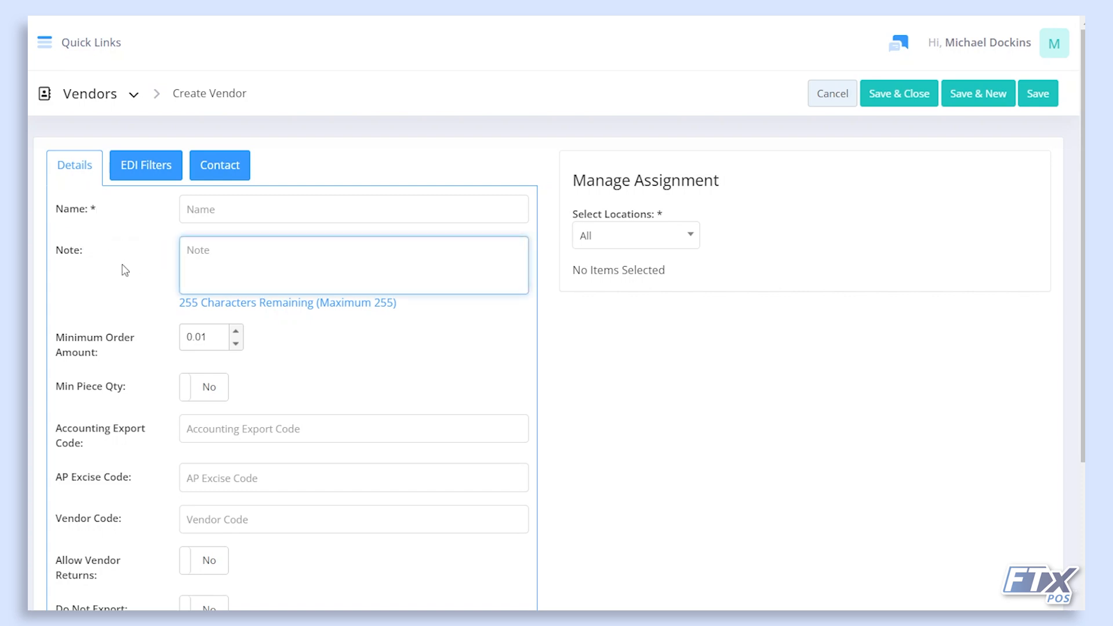
left_click(162, 353)
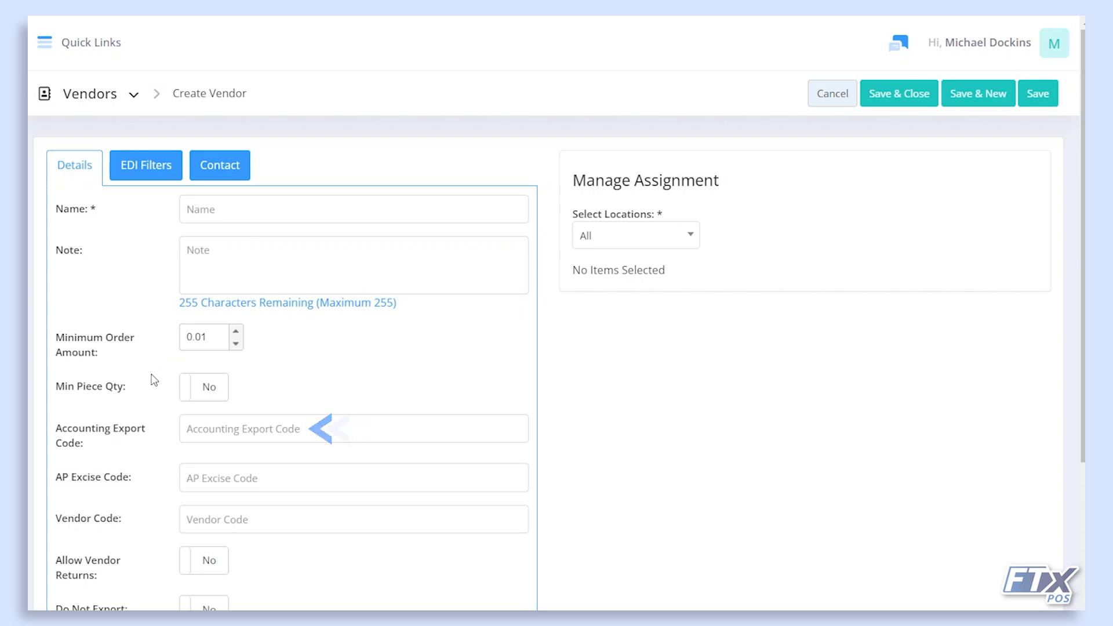
Toggle Allow Vendor Returns, Do Not Export, Active, Auto Apply and Keep Track Of Backorders, restoring each default.
scroll(157, 387, "down", 2)
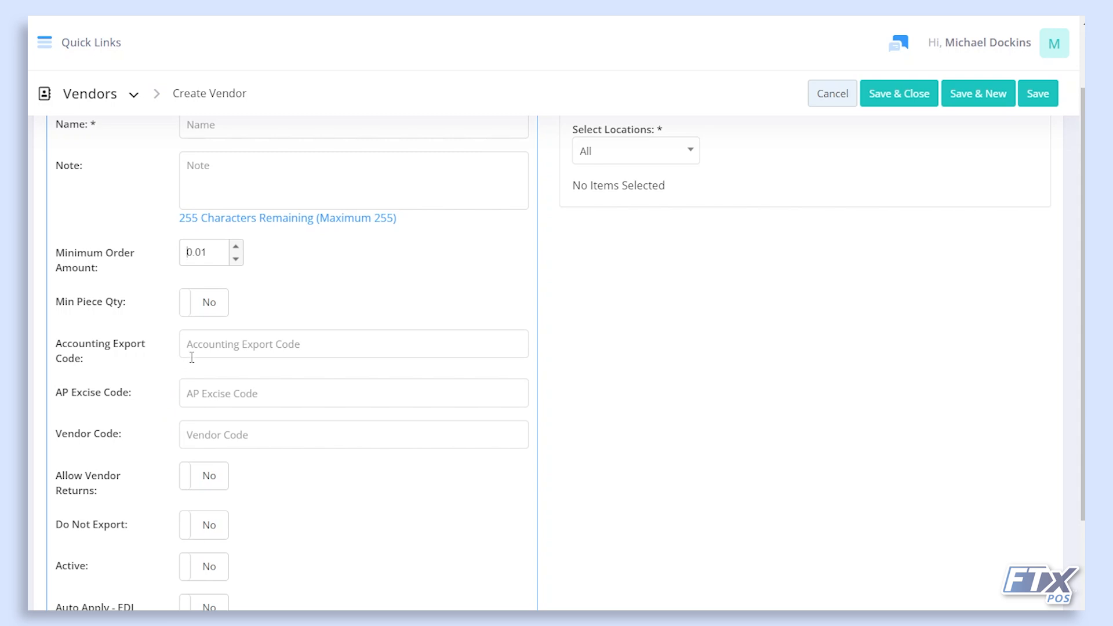
scroll(188, 400, "down", 2)
left_click(200, 394)
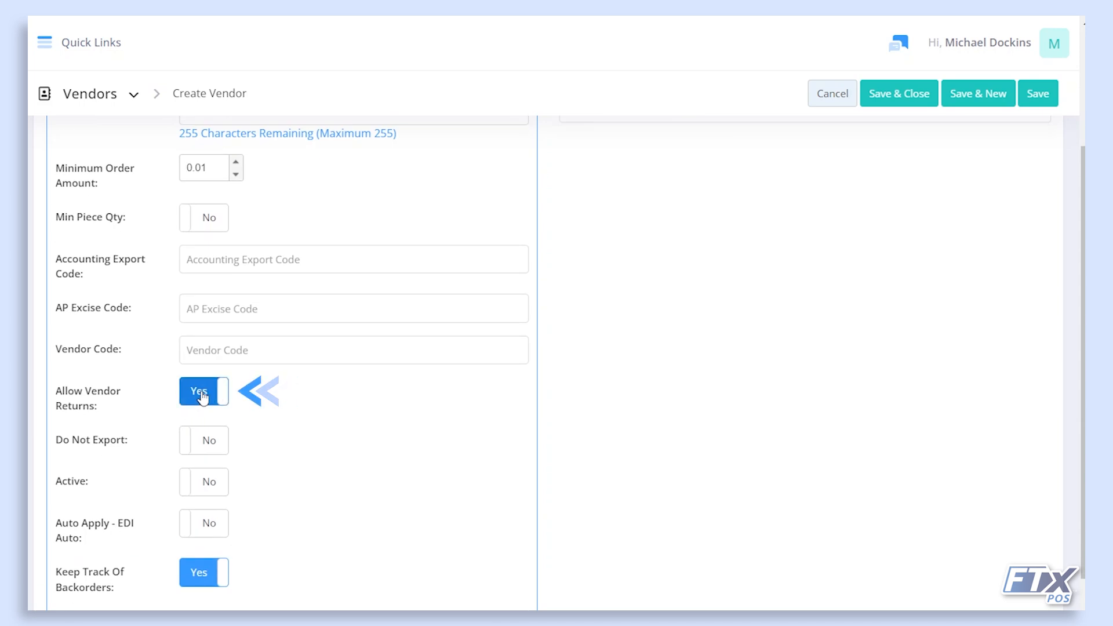
left_click(200, 394)
left_click(204, 441)
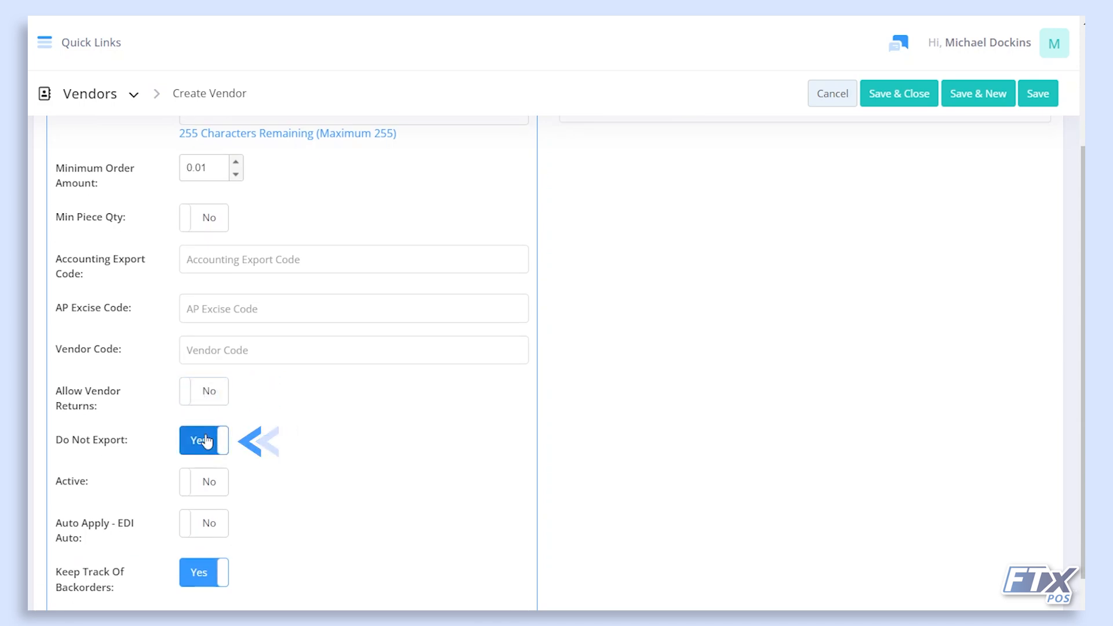
left_click(207, 442)
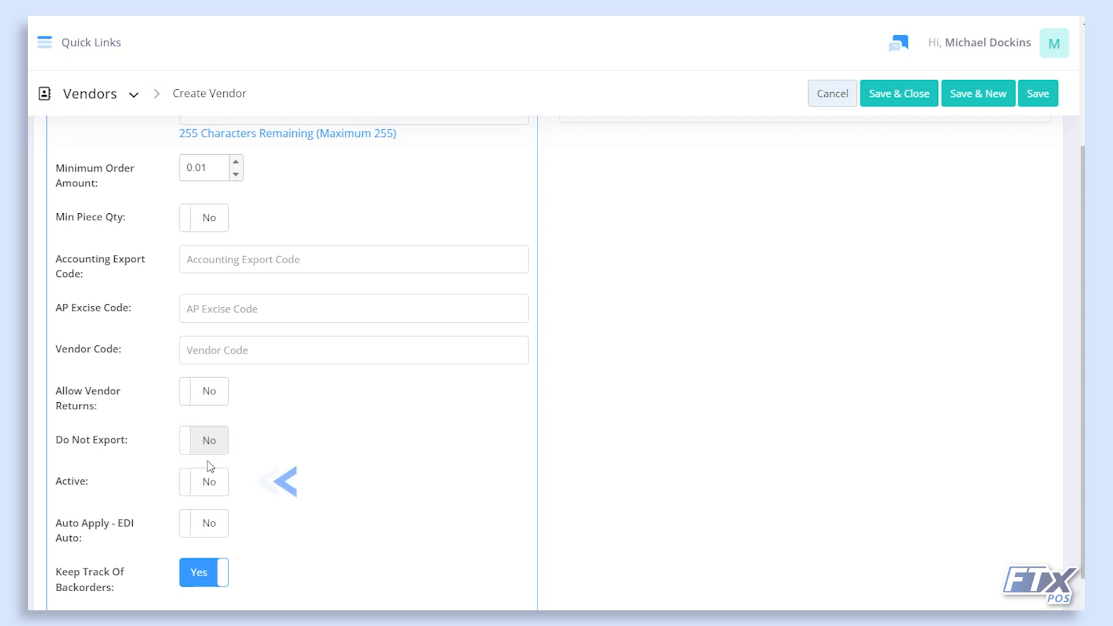
left_click(216, 497)
left_click(216, 497)
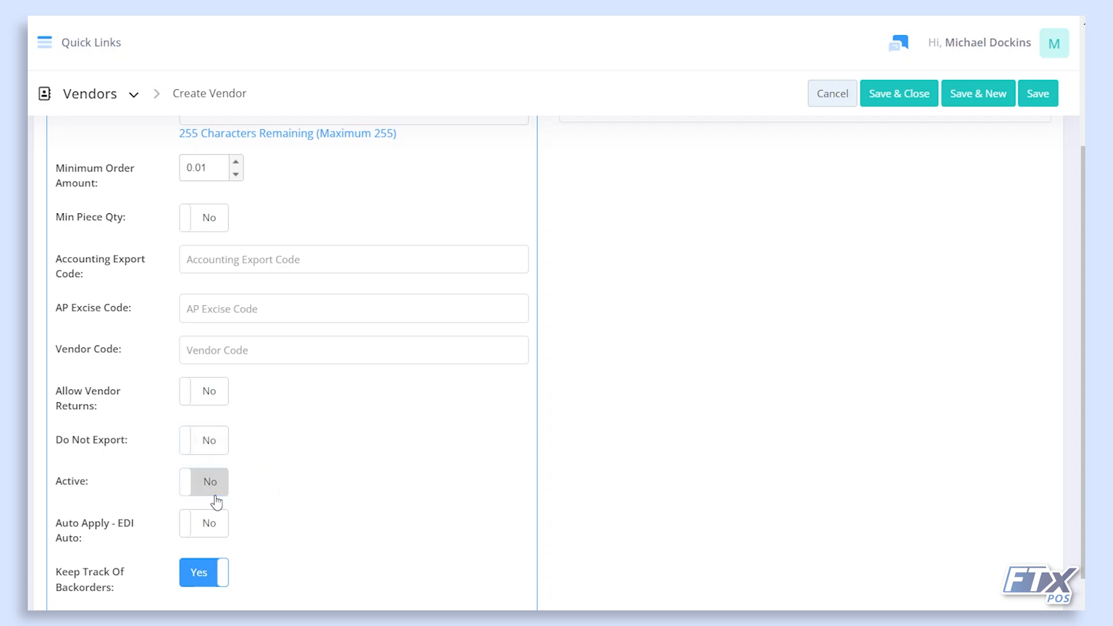
scroll(217, 503, "down", 1)
left_click(219, 509)
left_click(220, 509)
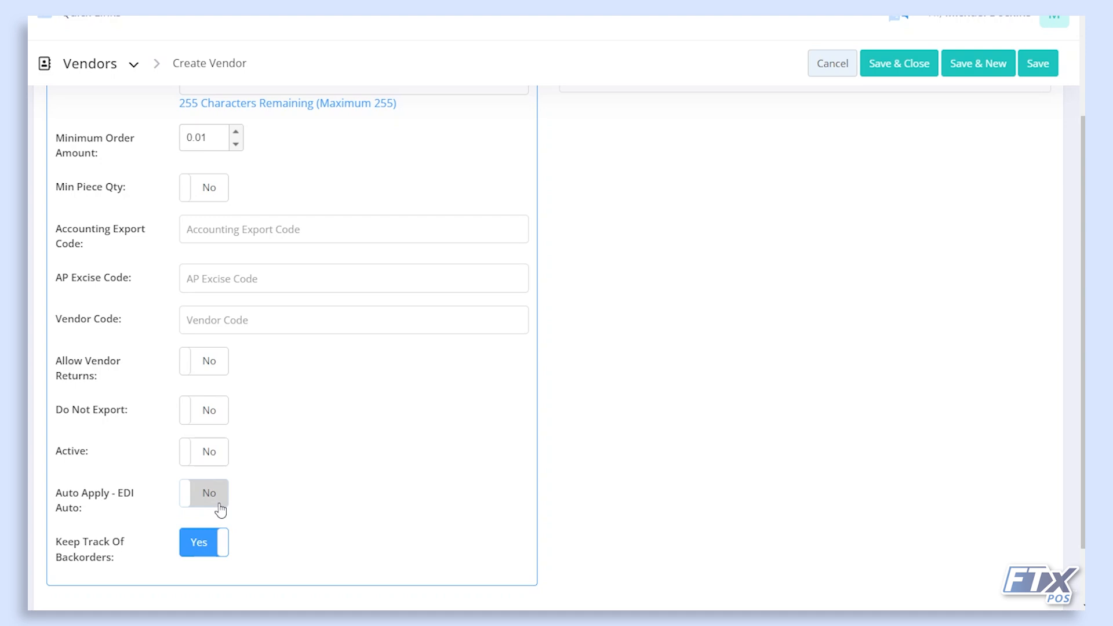
left_click(211, 546)
left_click(211, 546)
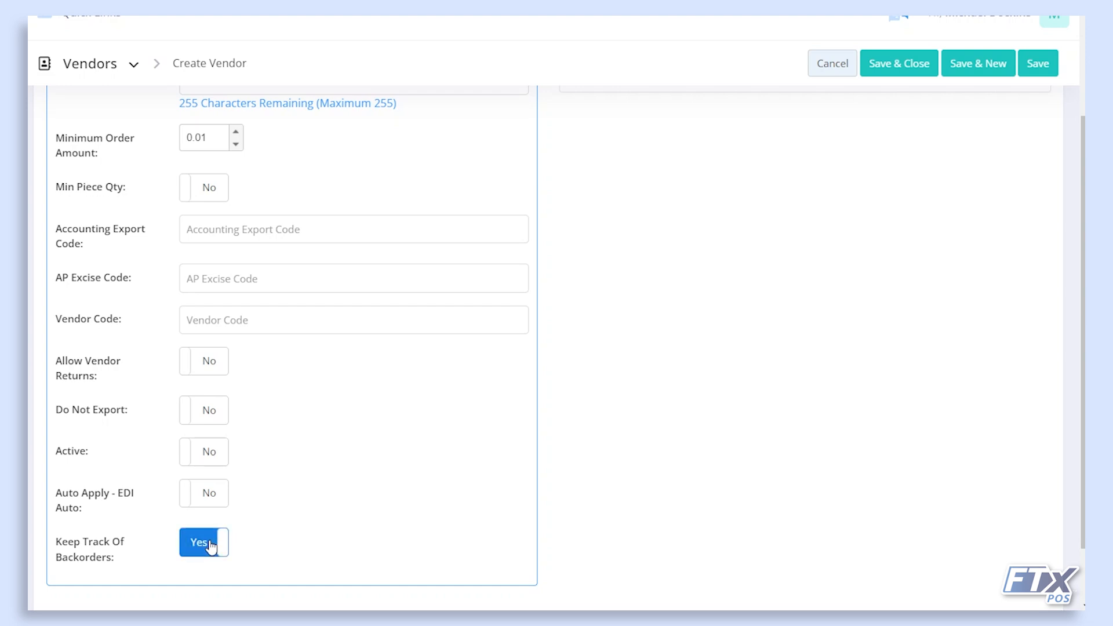
Bring up the vendor's EDI Filters section with both exclusion lists empty.
scroll(273, 621, "up", 1)
scroll(551, 309, "up", 3)
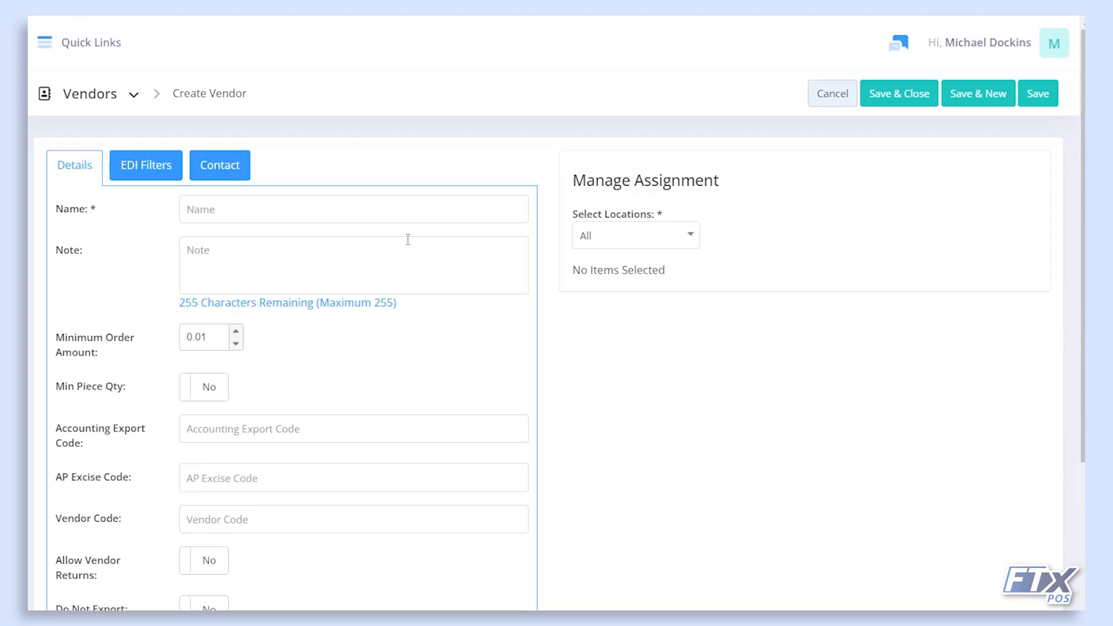
left_click(133, 167)
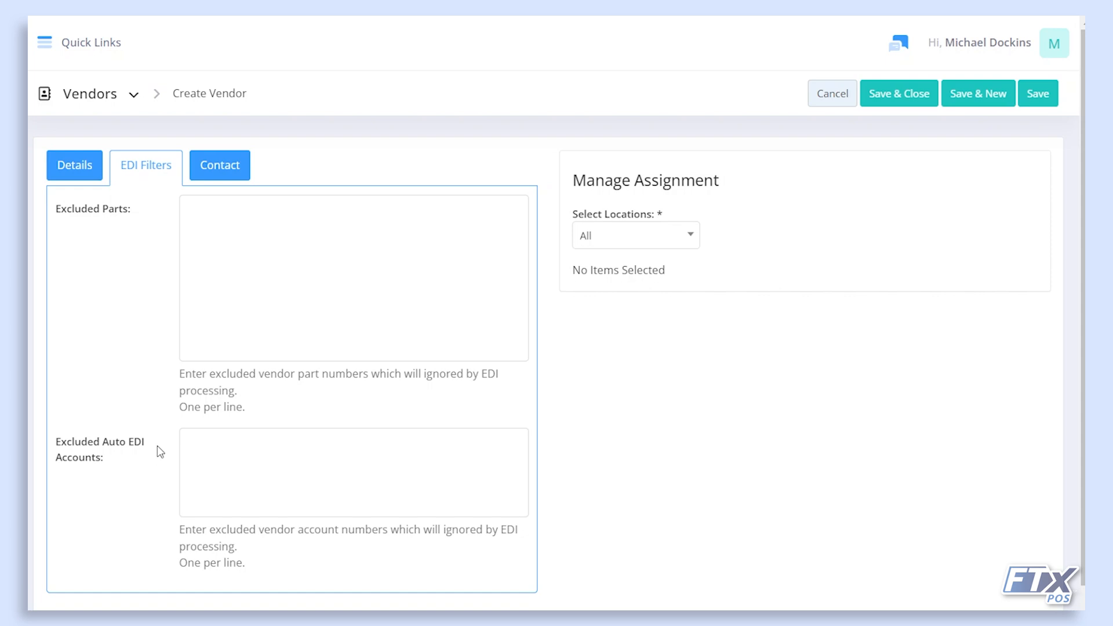
Show the blank vendor Contact details and list the Select Locations assignment options.
left_click(222, 174)
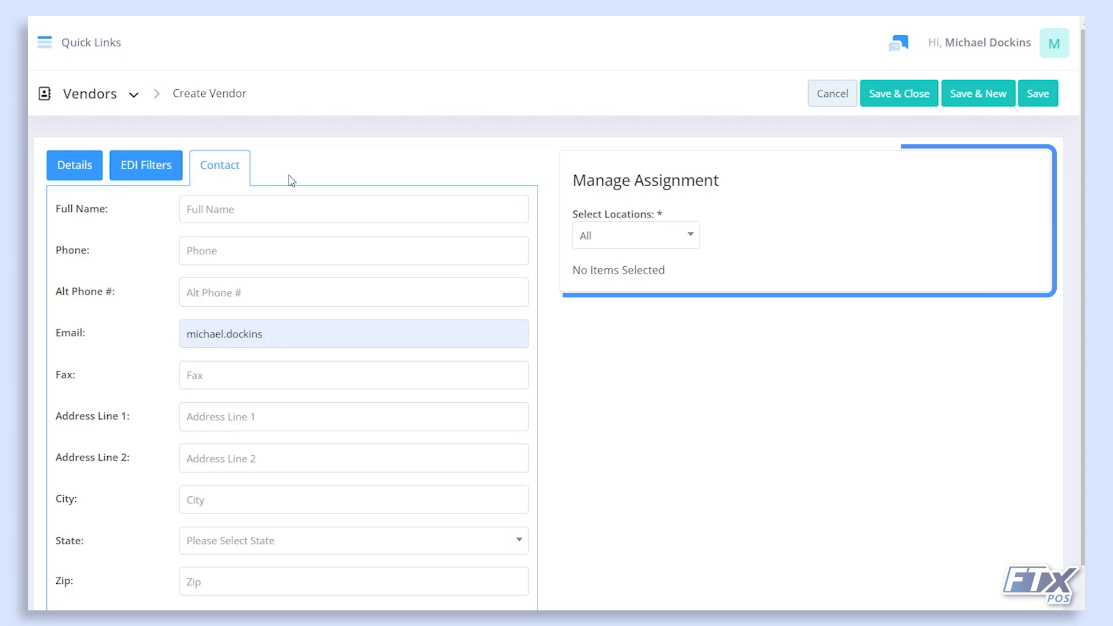
left_click(624, 245)
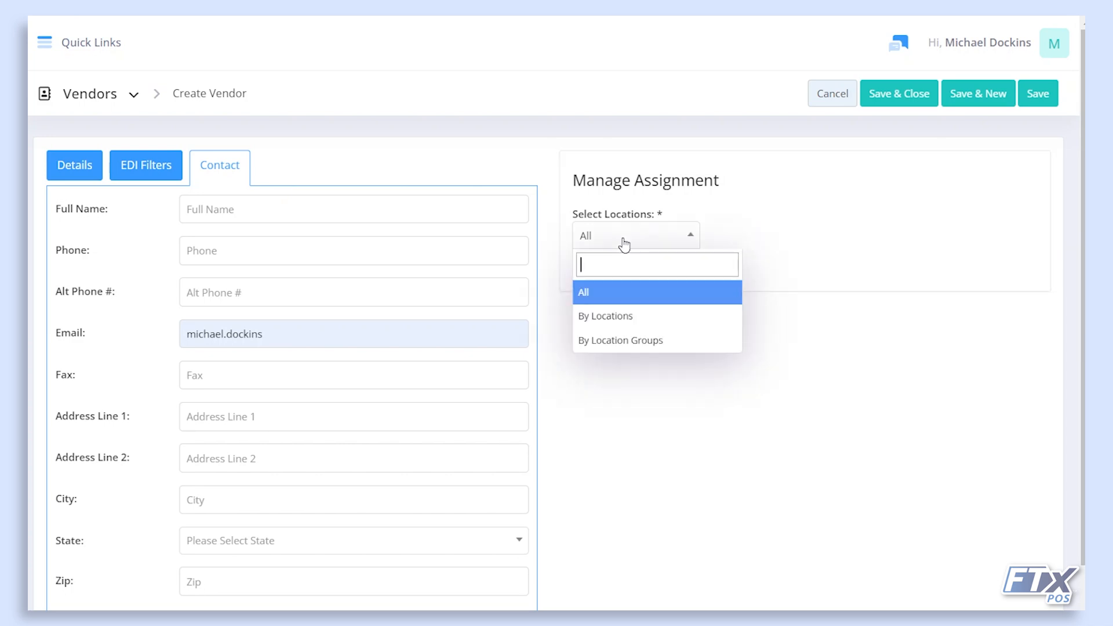
Assign By Locations and close the location picker without choosing any stores.
left_click(624, 317)
left_click(721, 240)
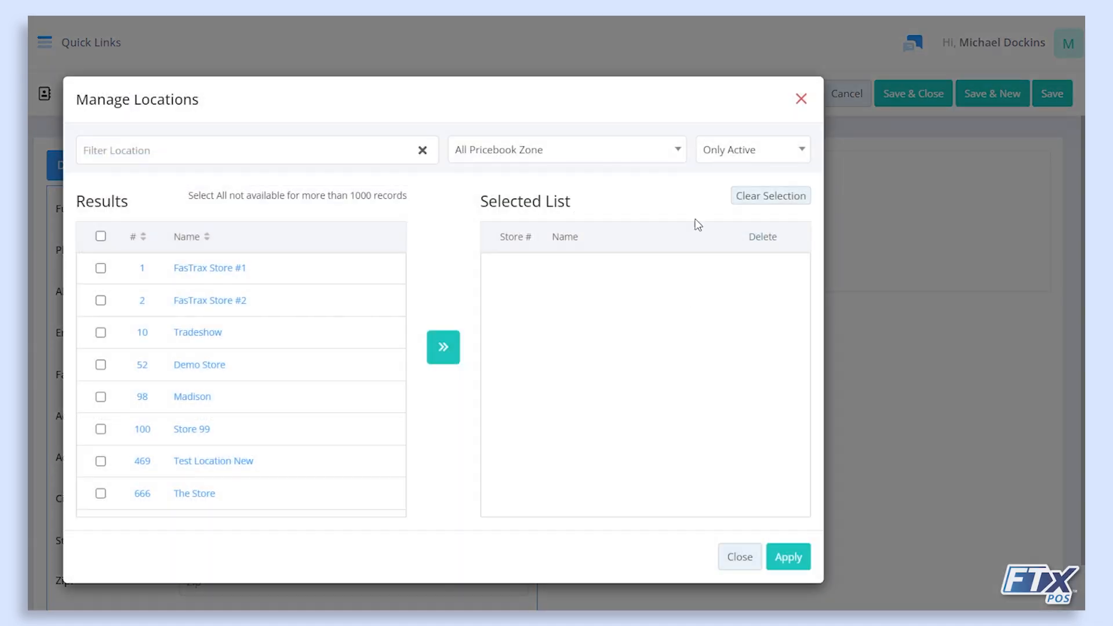
left_click(801, 99)
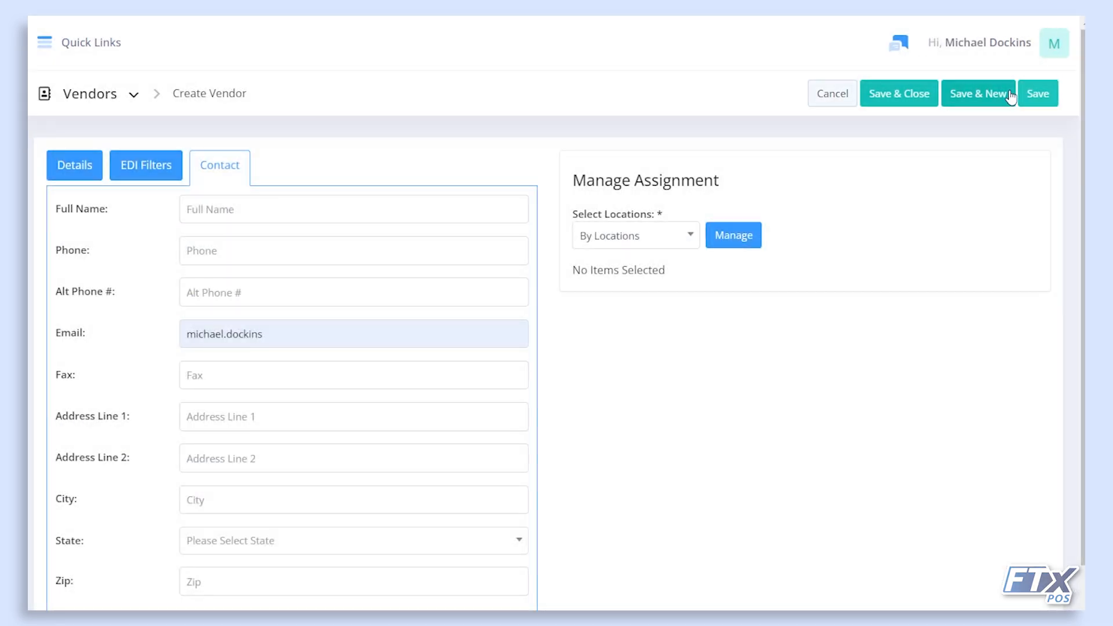
Cancel the unsaved vendor, confirming the discard, to return to the four-vendor list.
left_click(820, 93)
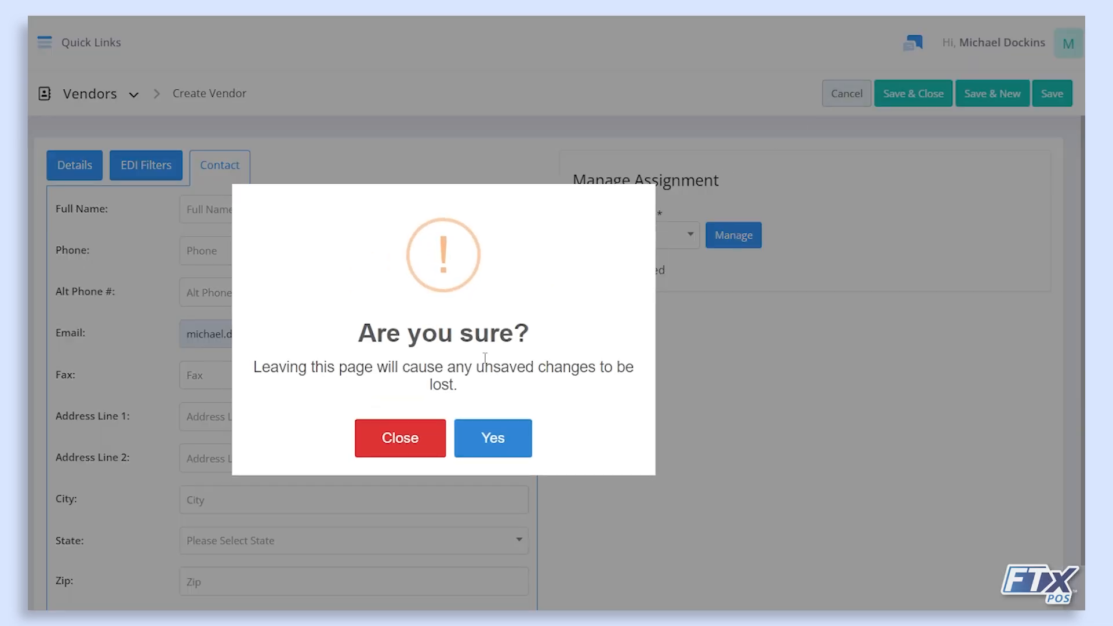
left_click(475, 442)
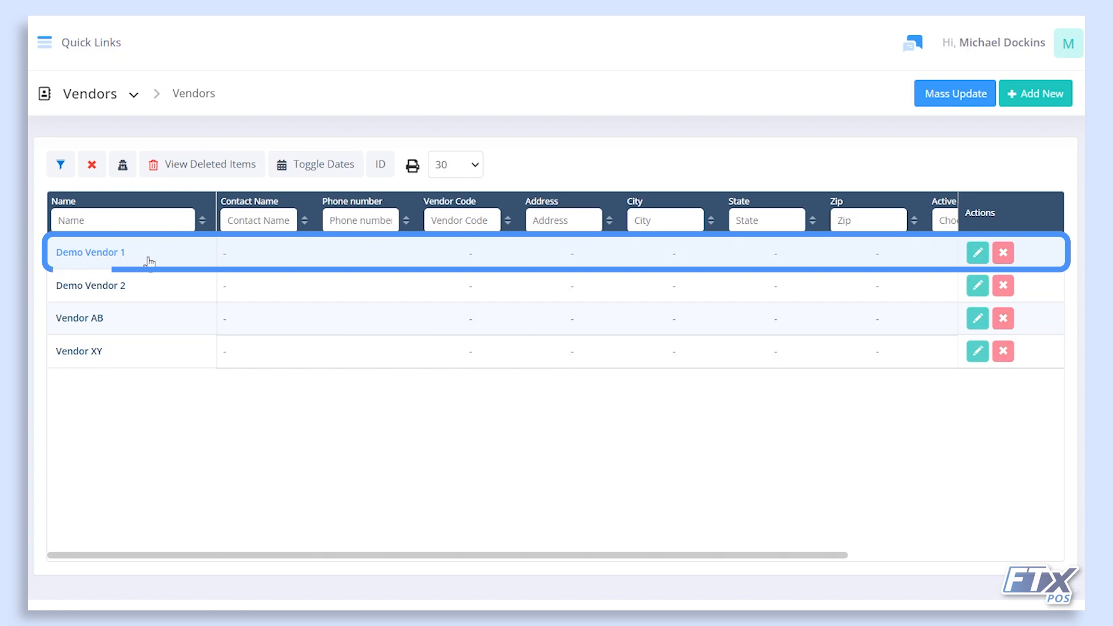
left_click(133, 96)
Go to the EDI Setup section and start a new EDI setup.
left_click(103, 162)
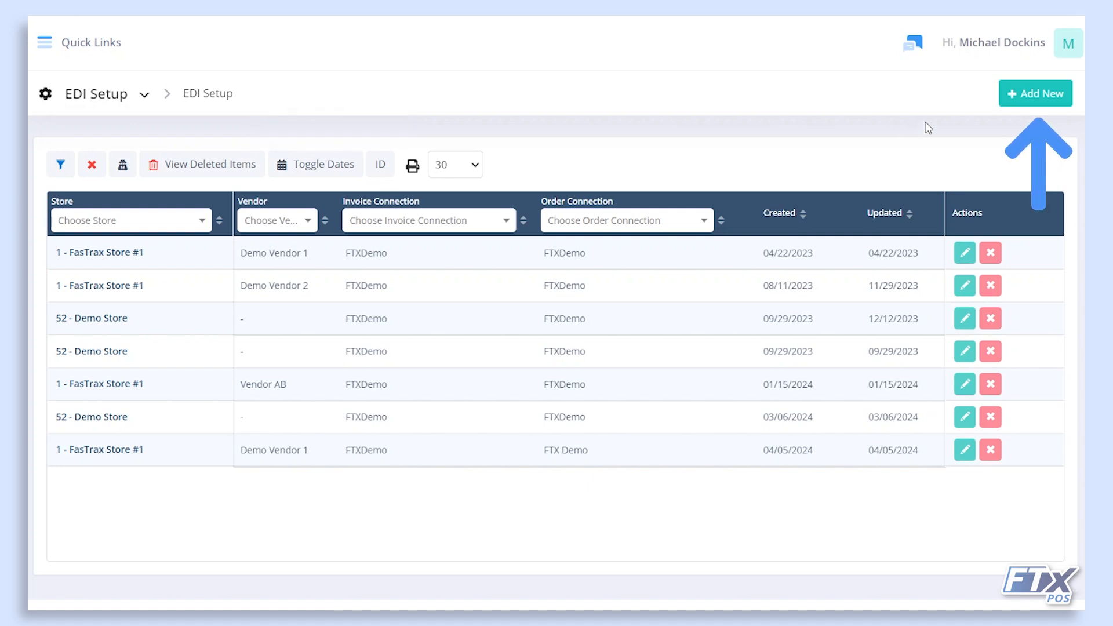
left_click(1036, 95)
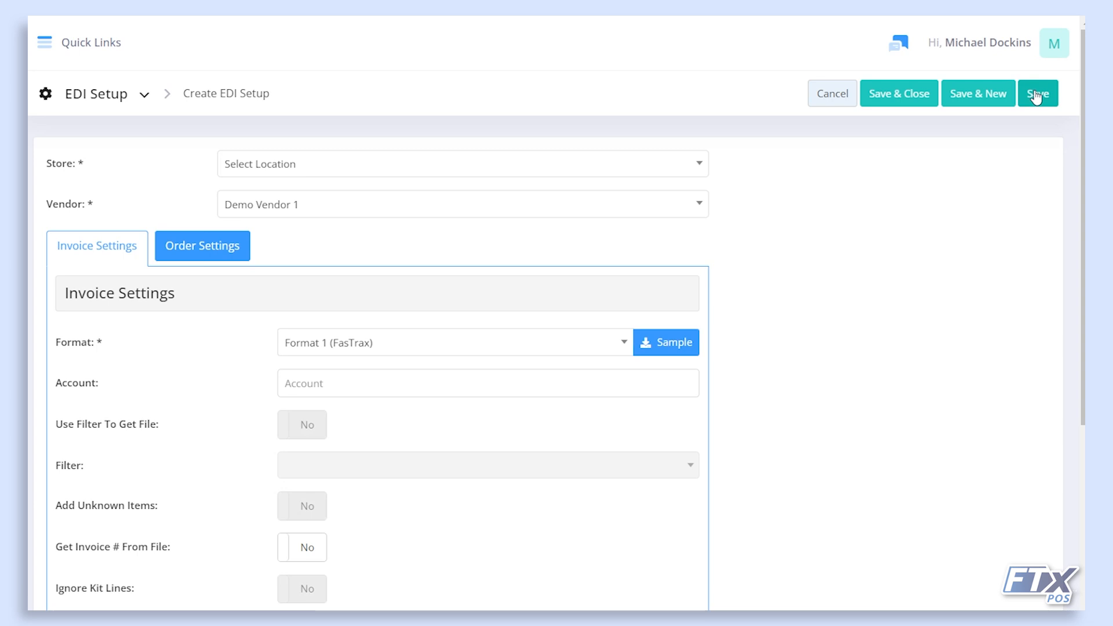
scroll(476, 290, "down", 1)
scroll(459, 284, "up", 1)
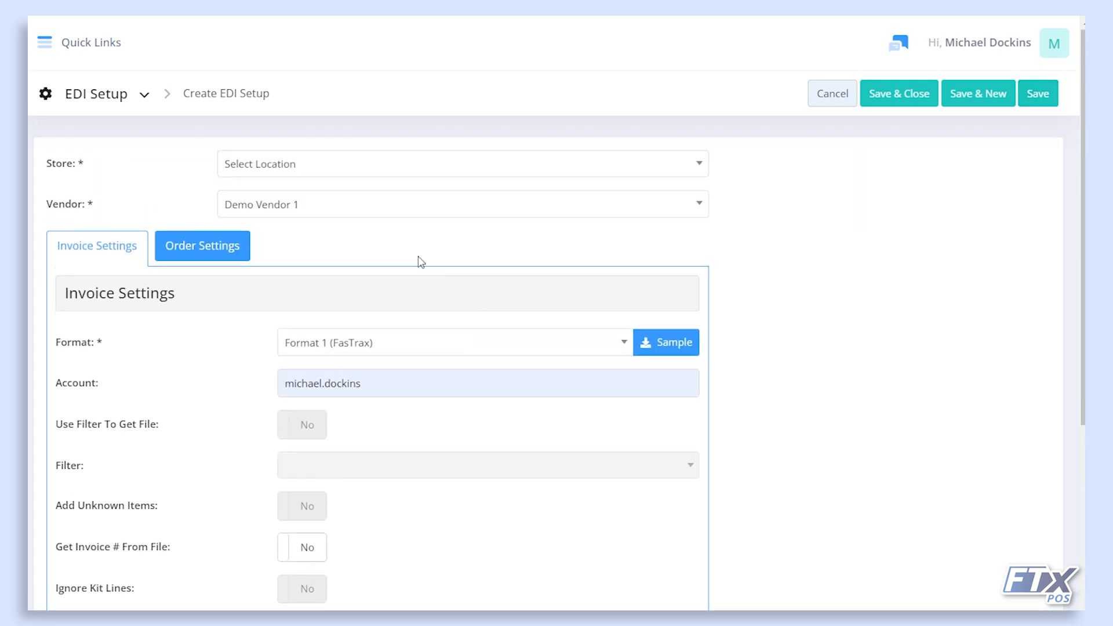
Set the store to 1 - FasTrax Store #1 and the vendor to Demo Vendor 1.
left_click(307, 174)
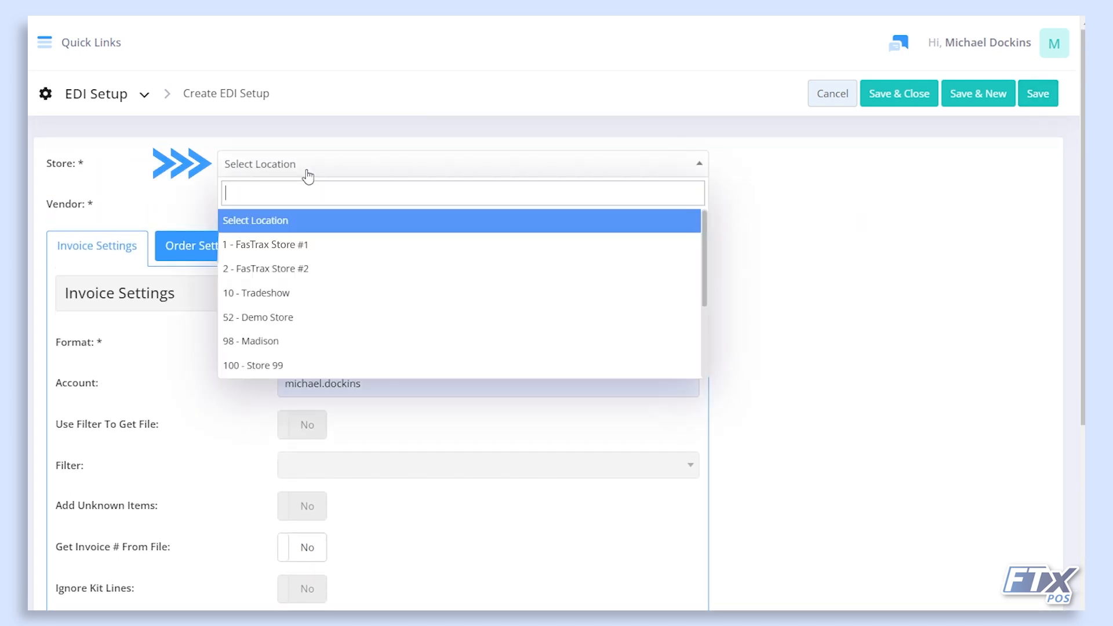
left_click(306, 258)
left_click(298, 211)
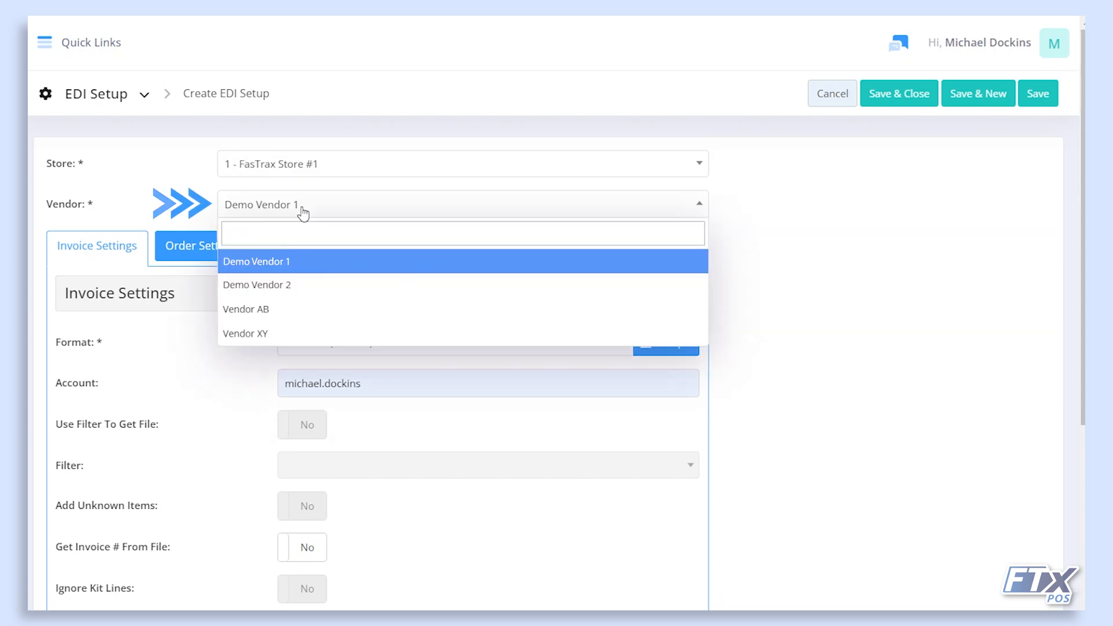
left_click(306, 268)
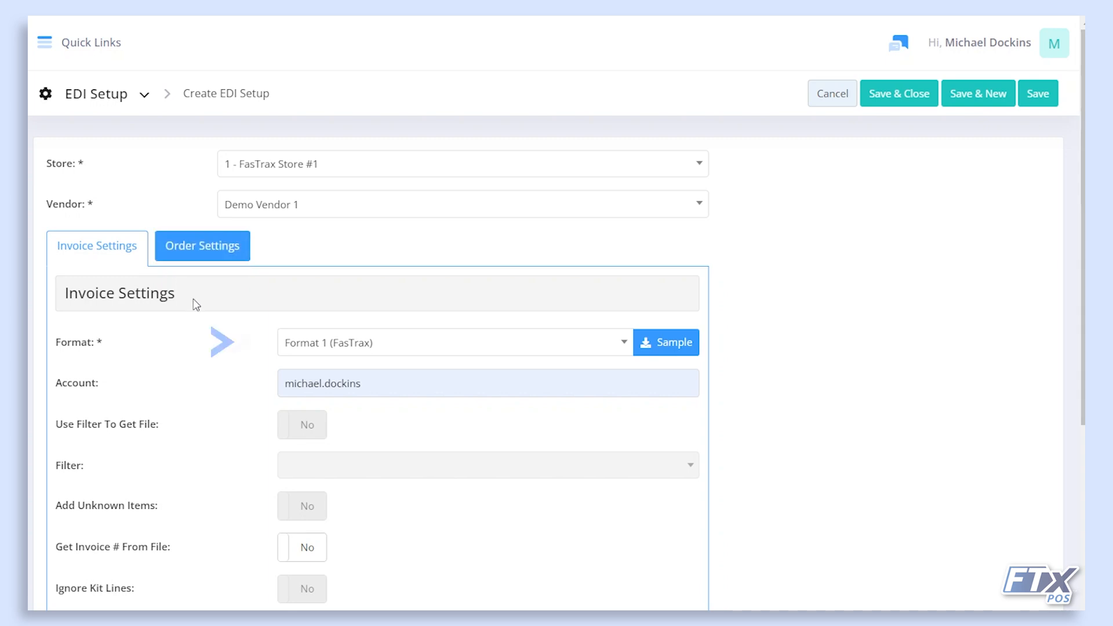
Choose Format 4 (Powers) for invoices, preview its sample, and download the format file.
left_click(355, 343)
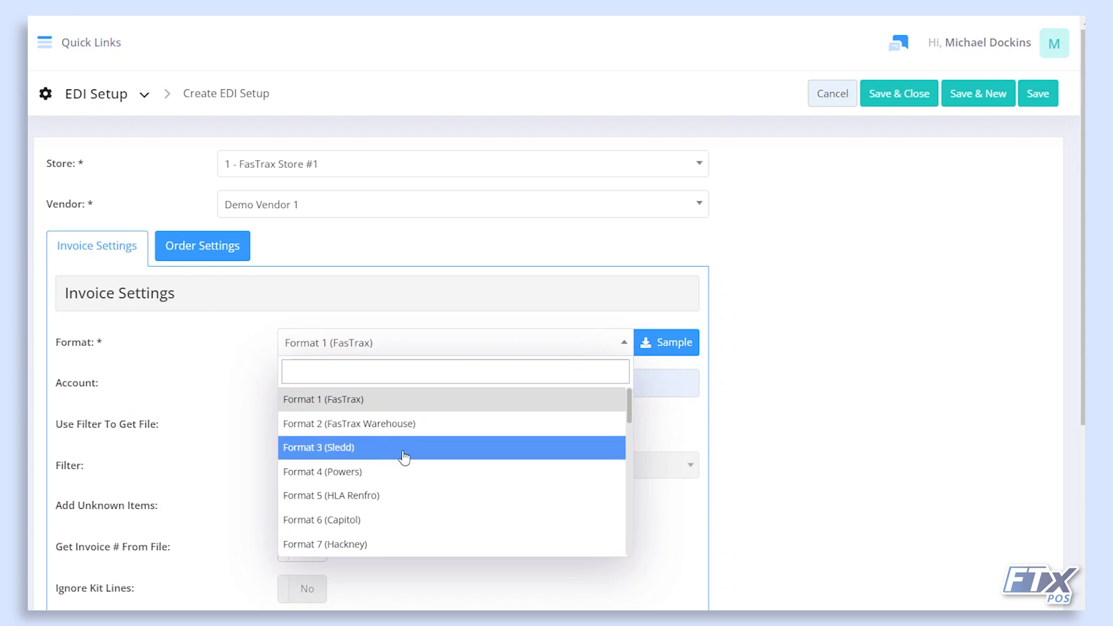
left_click(394, 475)
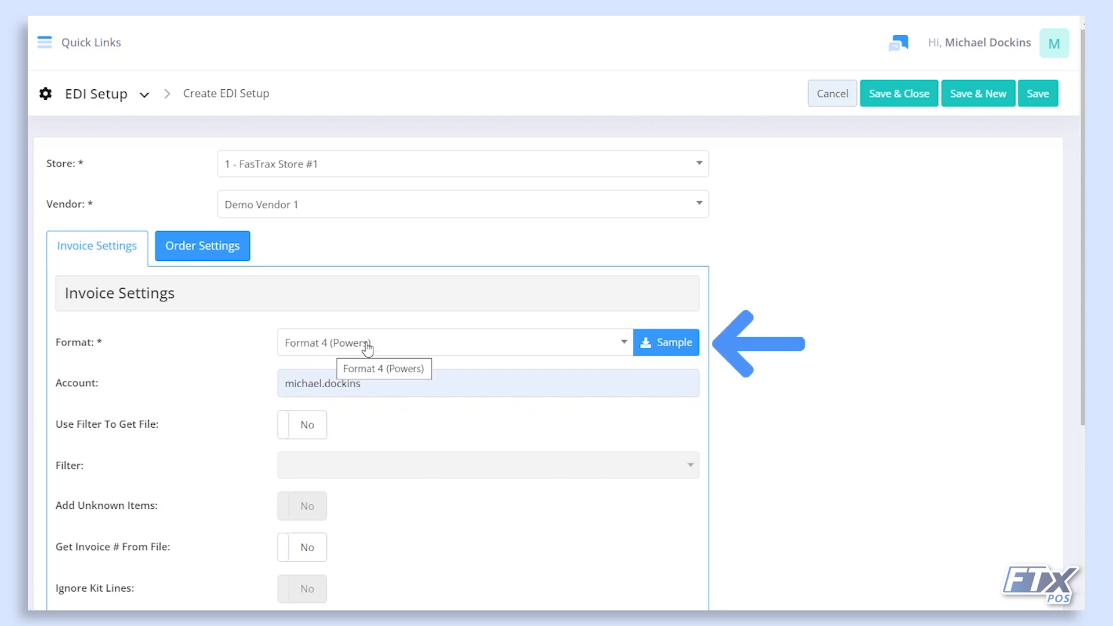
left_click(685, 346)
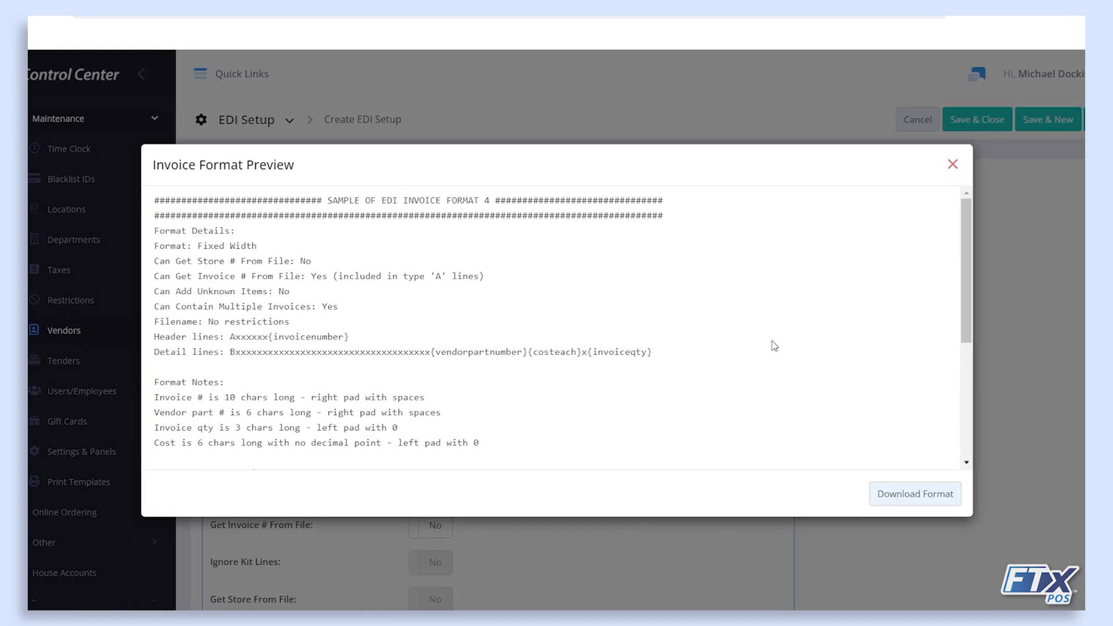
scroll(679, 323, "down", 4)
scroll(681, 328, "up", 4)
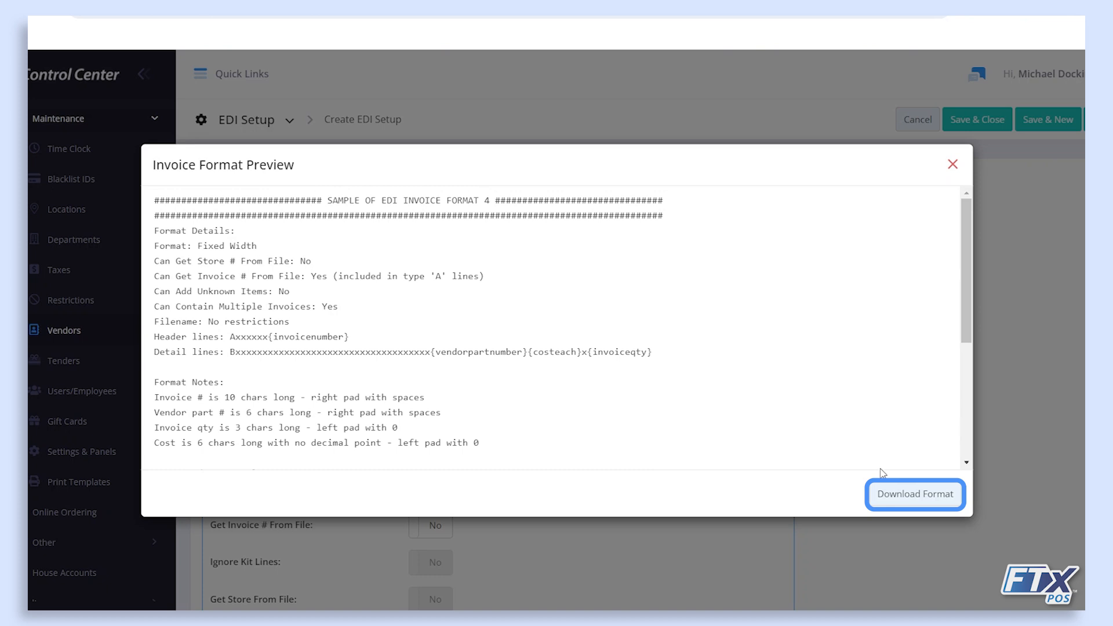
left_click(899, 502)
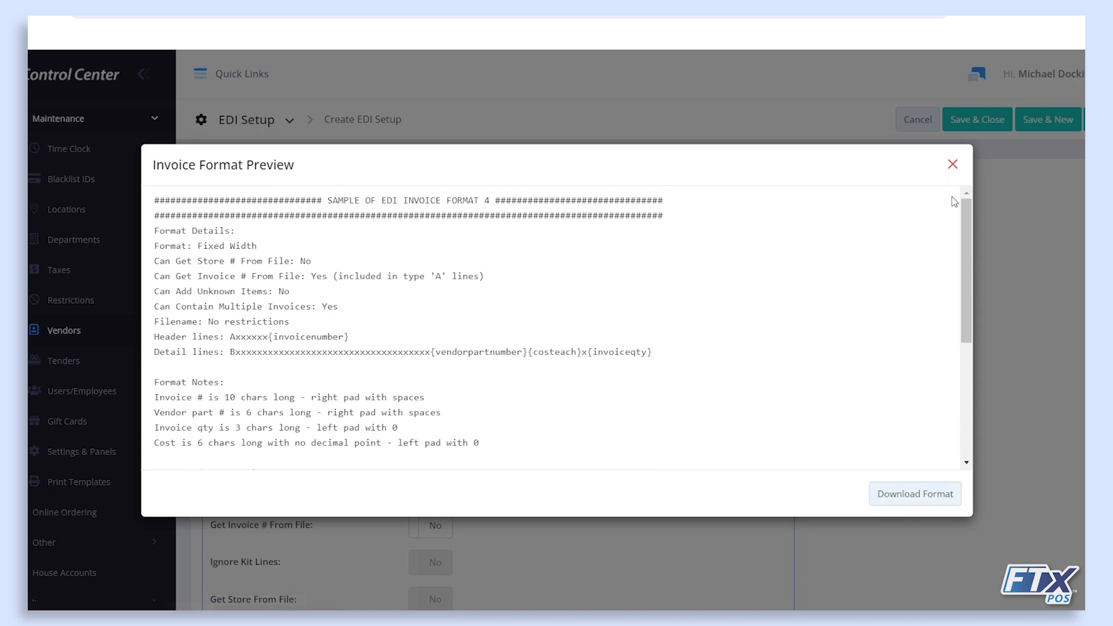
left_click(954, 166)
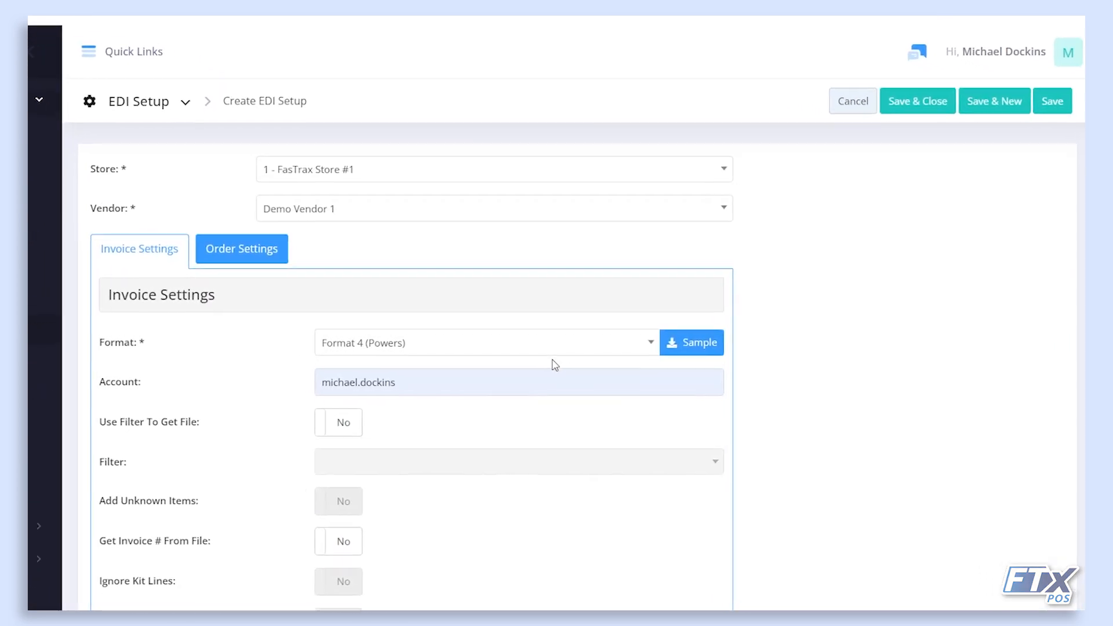
scroll(524, 397, "down", 2)
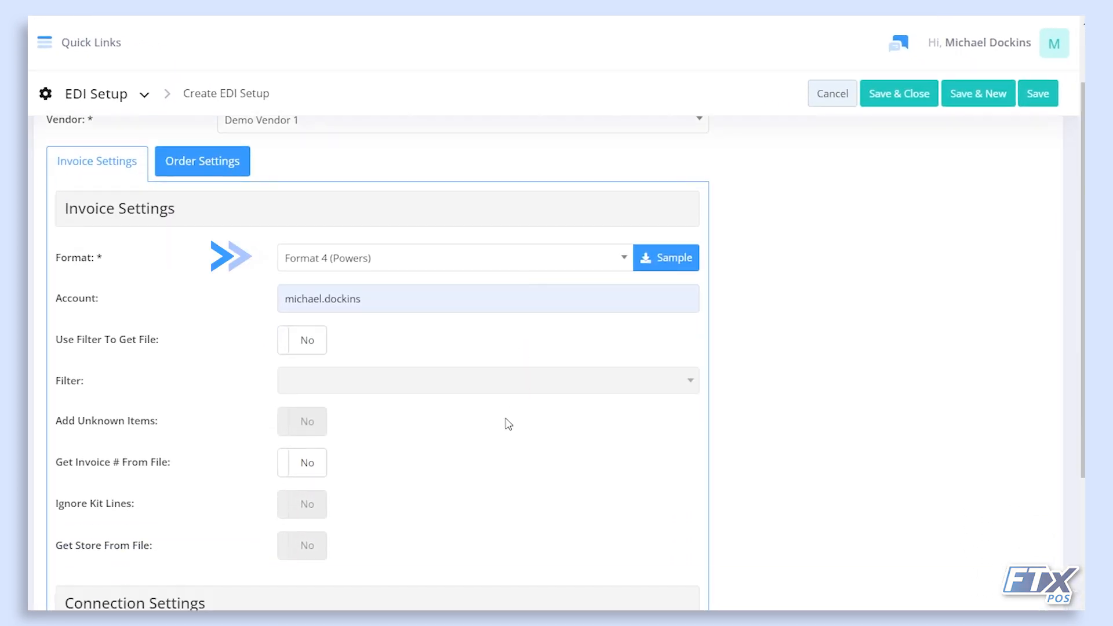
scroll(500, 423, "down", 2)
scroll(503, 424, "down", 2)
scroll(502, 424, "up", 4)
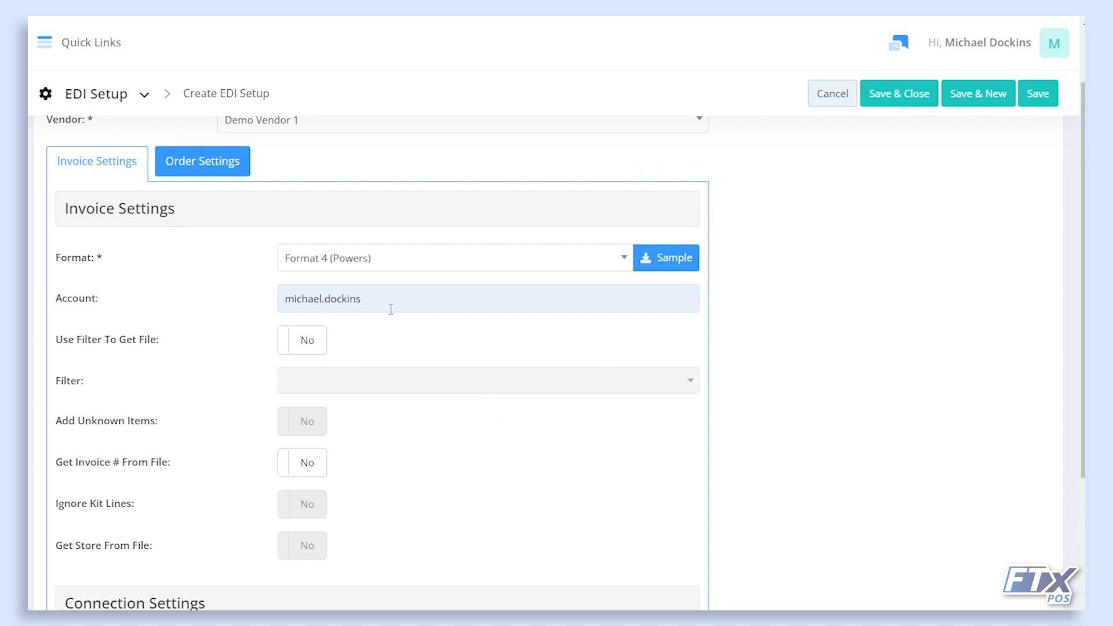
scroll(390, 309, "up", 2)
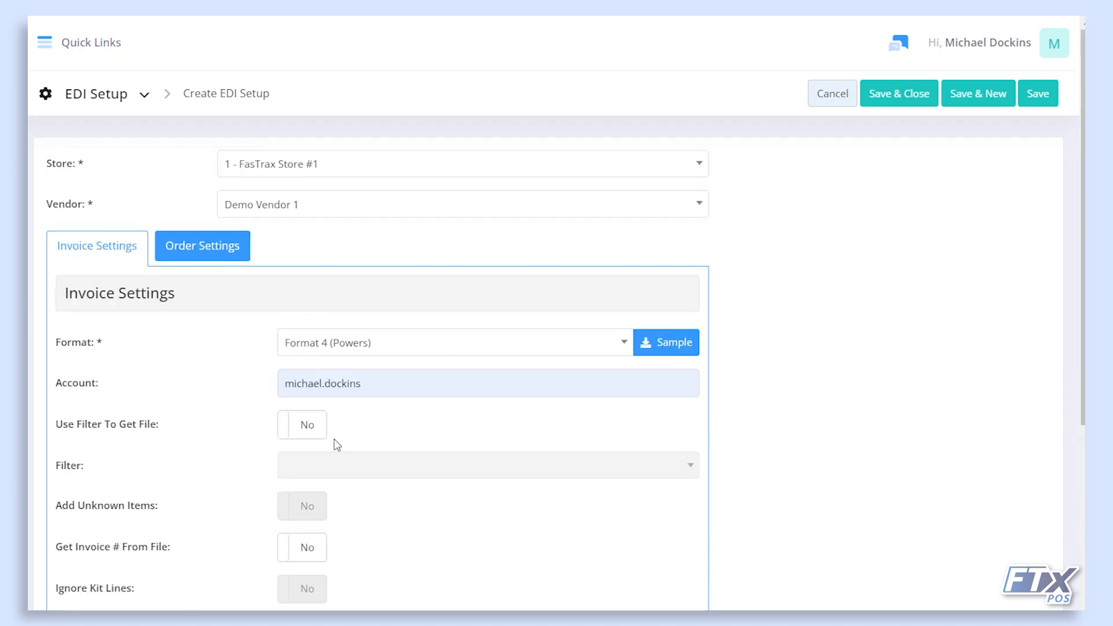
Delete the prefilled value from the invoice Account field, leaving it blank.
left_click(322, 383)
left_click(245, 394)
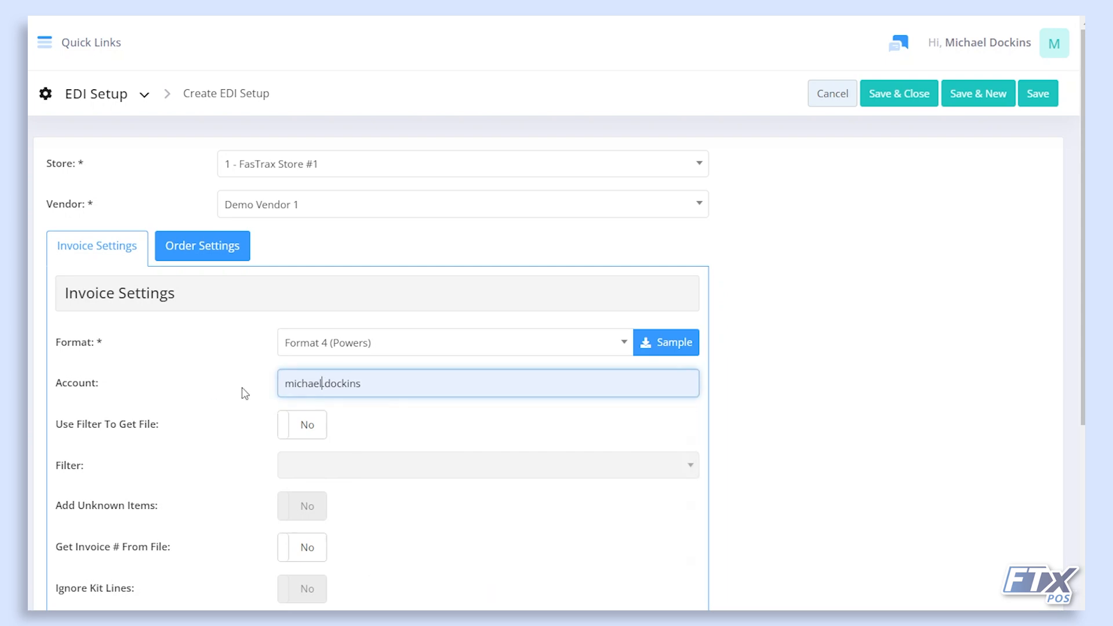
left_click_drag(403, 387, 193, 364)
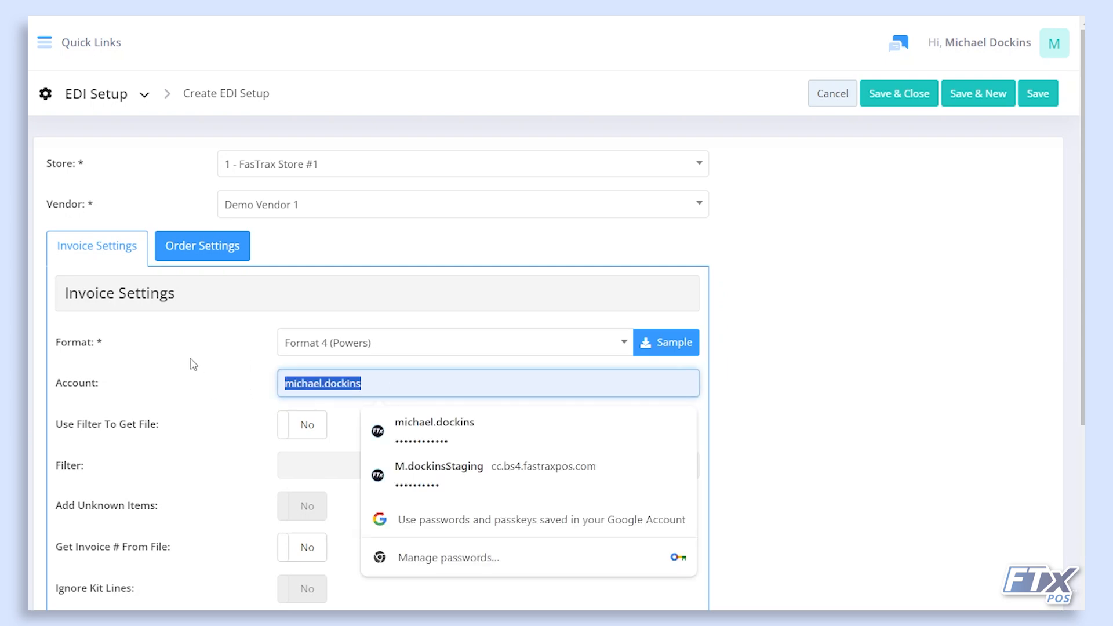
key("BackSpace")
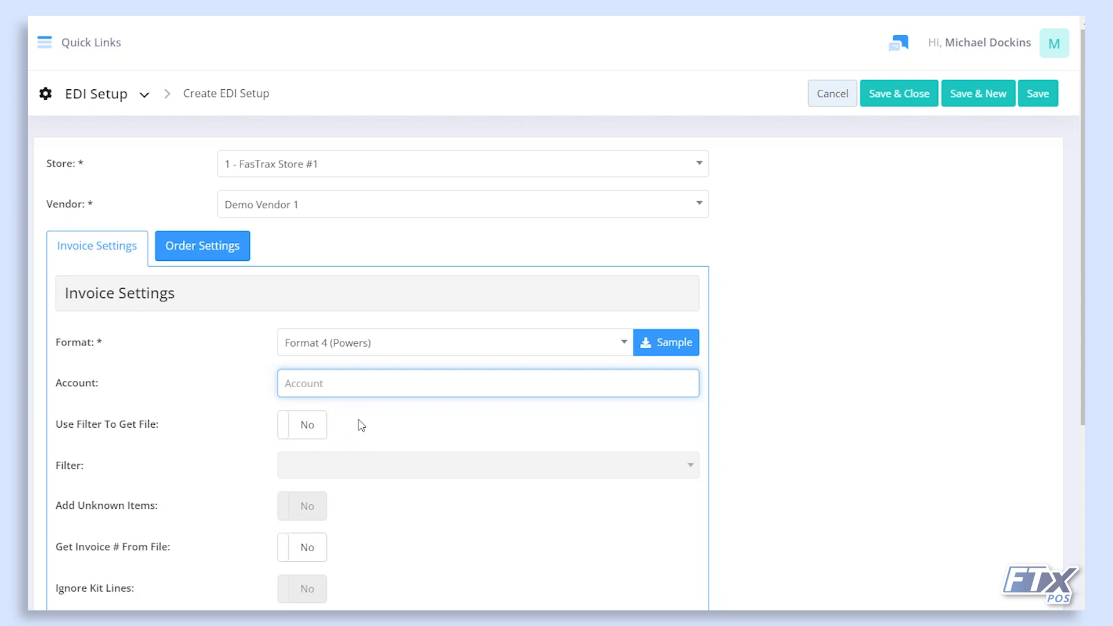
scroll(361, 425, "down", 5)
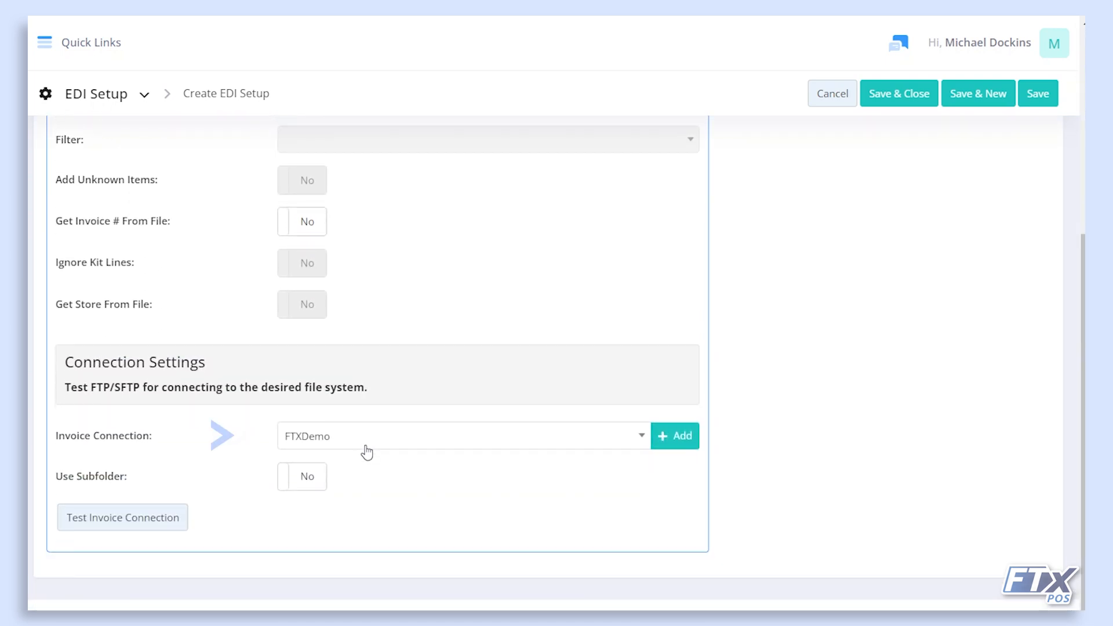
Pick FTX Demo as the invoice connection, glancing at then closing the new FTP/SFTP form.
left_click(366, 445)
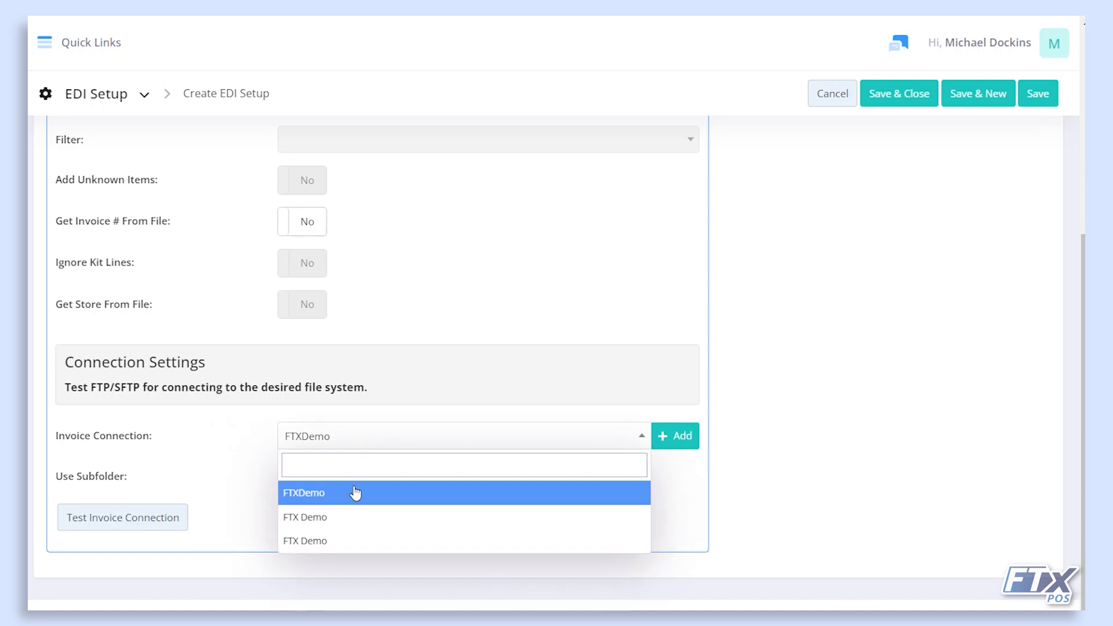
left_click(326, 524)
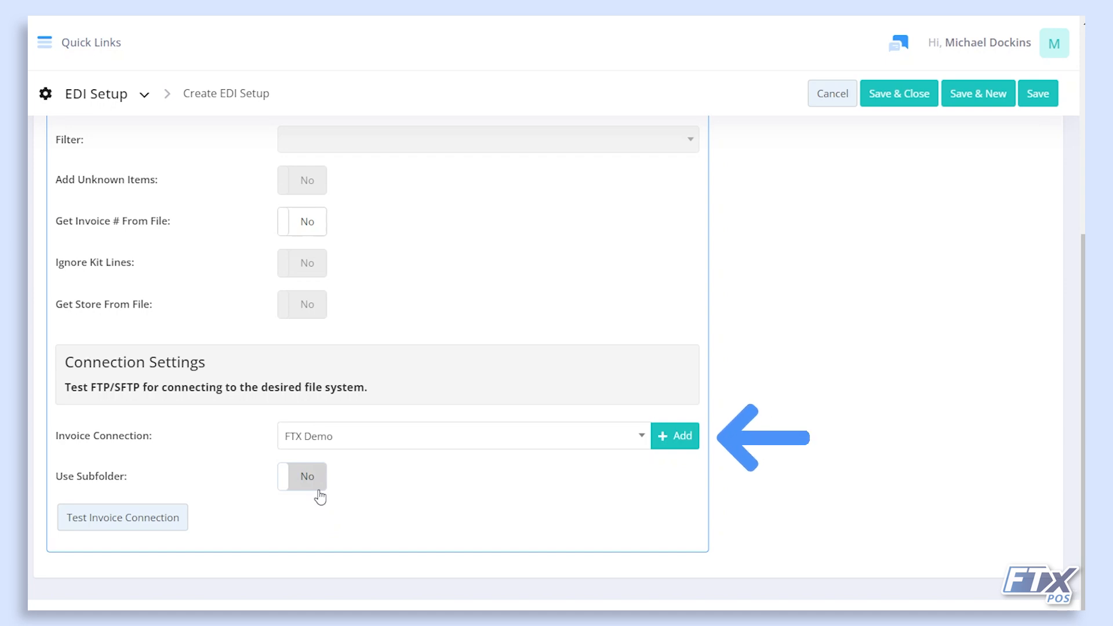
left_click(662, 442)
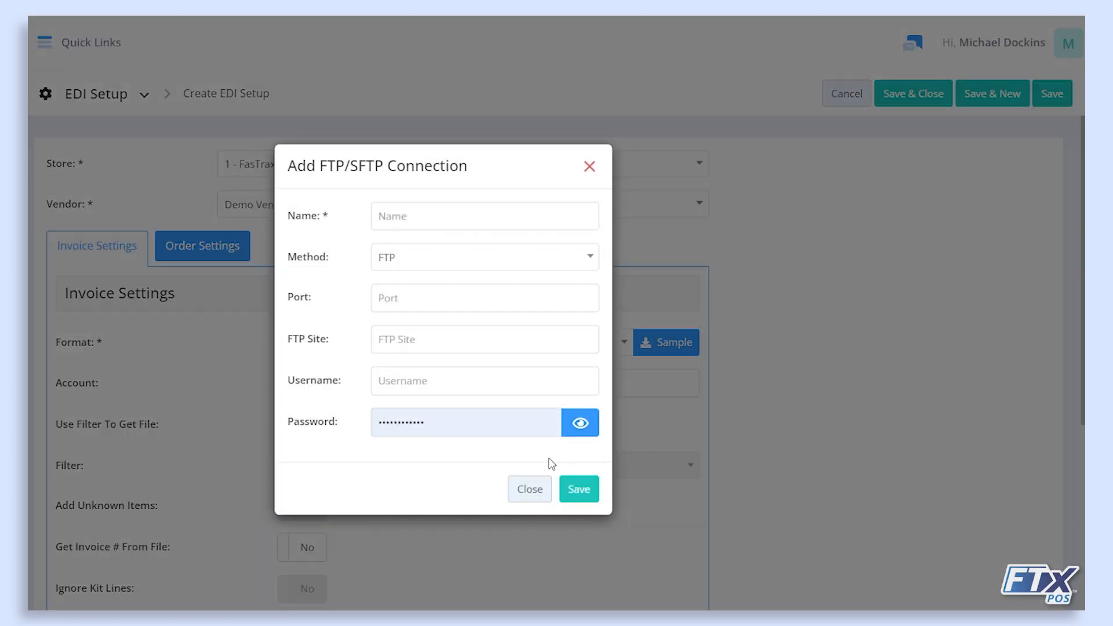
left_click(529, 489)
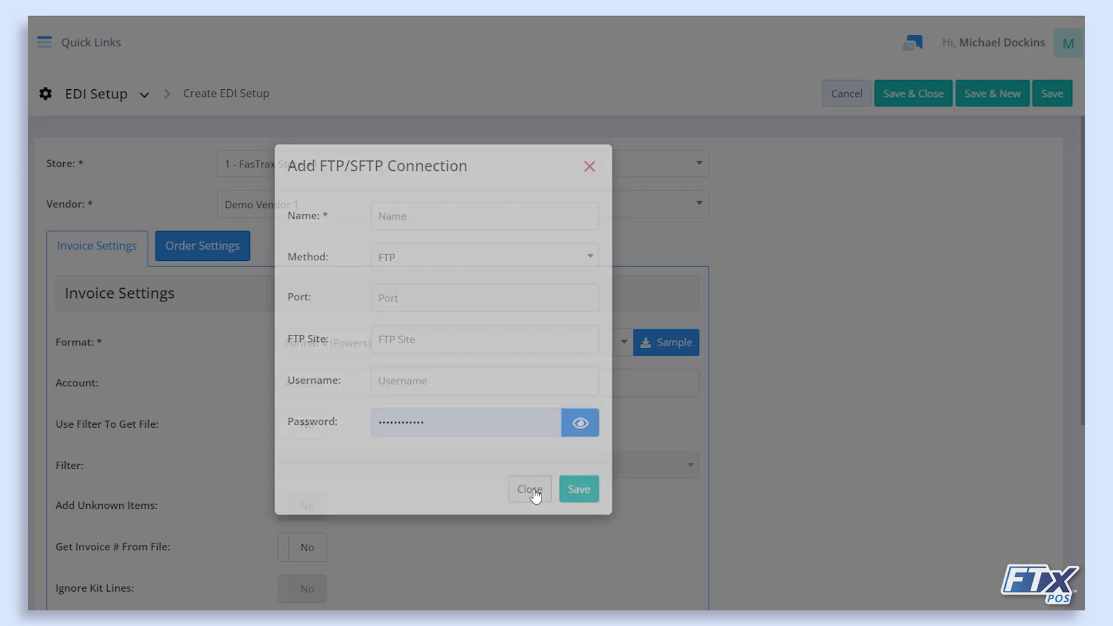
scroll(319, 534, "down", 5)
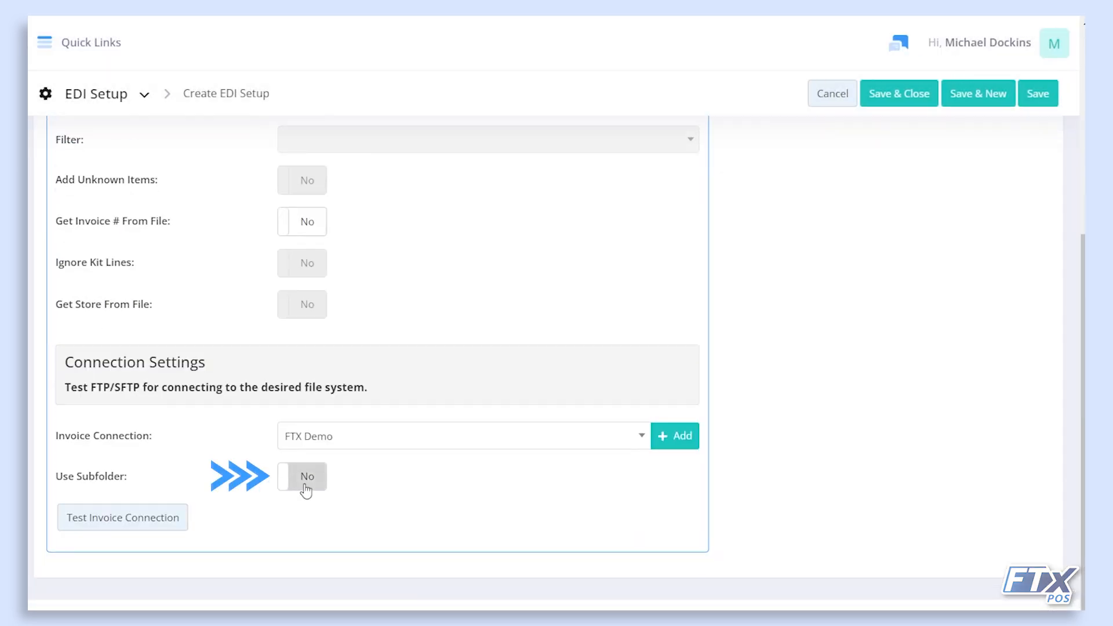
Turn on Use Subfolder for invoices with subfolder "test".
left_click(304, 489)
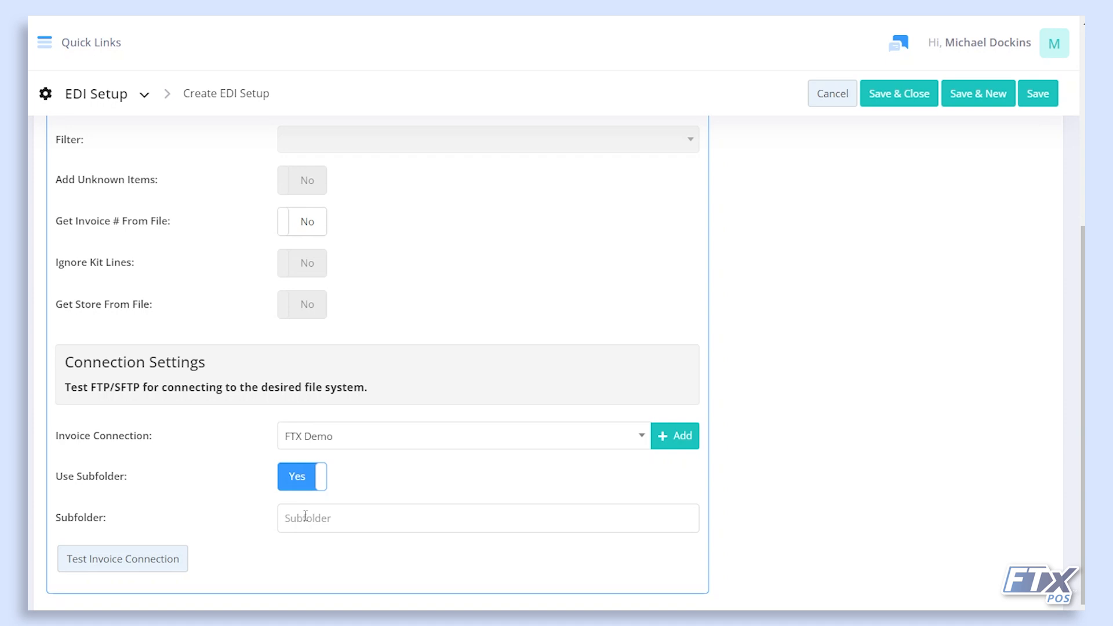
left_click(306, 516)
type("test")
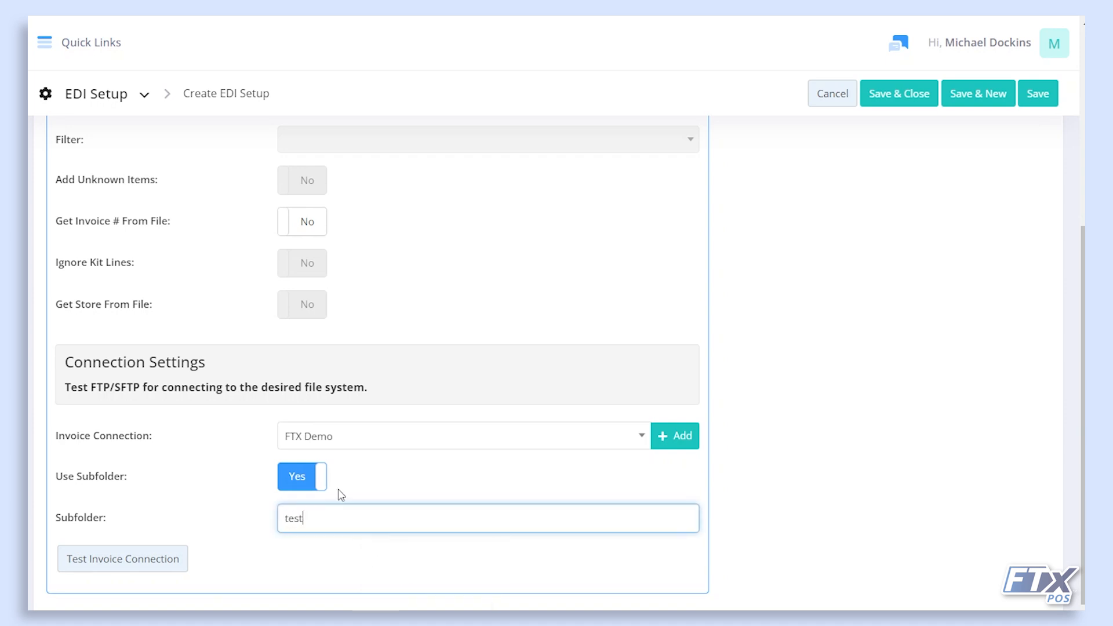
left_click(372, 482)
Test the invoice connection, then show the Order Settings tab.
scroll(370, 481, "up", 1)
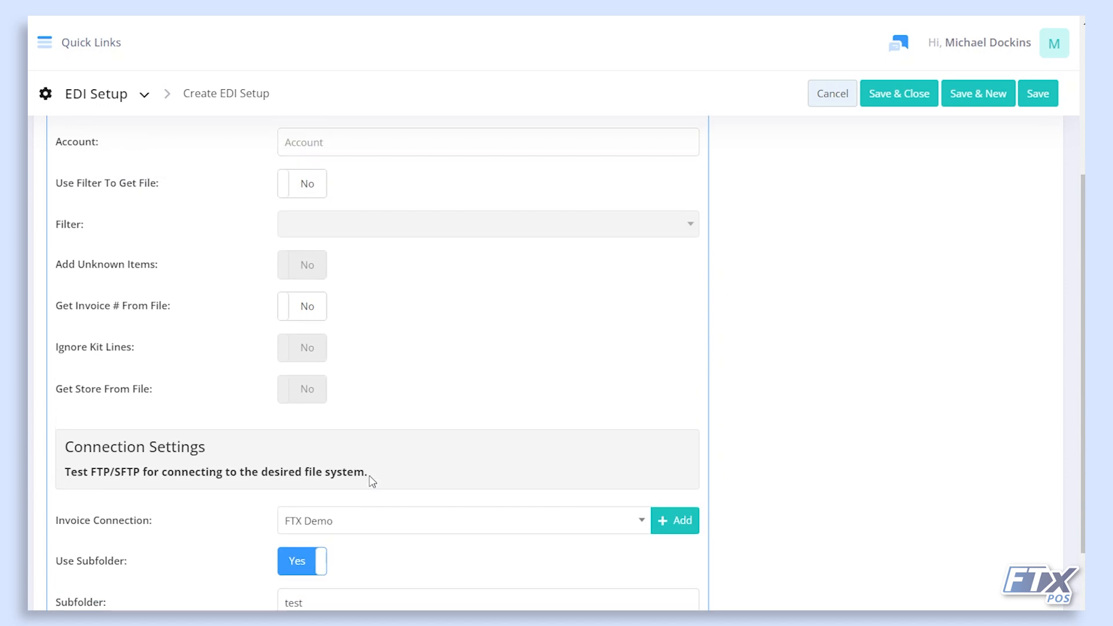
scroll(369, 480, "down", 1)
left_click(162, 567)
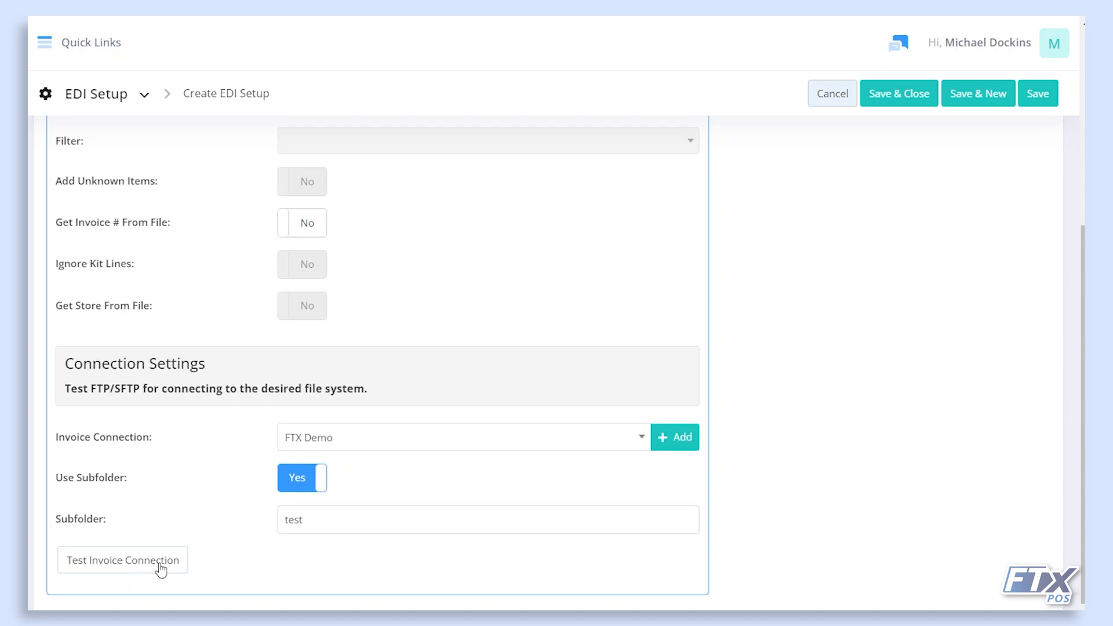
scroll(165, 551, "up", 5)
left_click(186, 254)
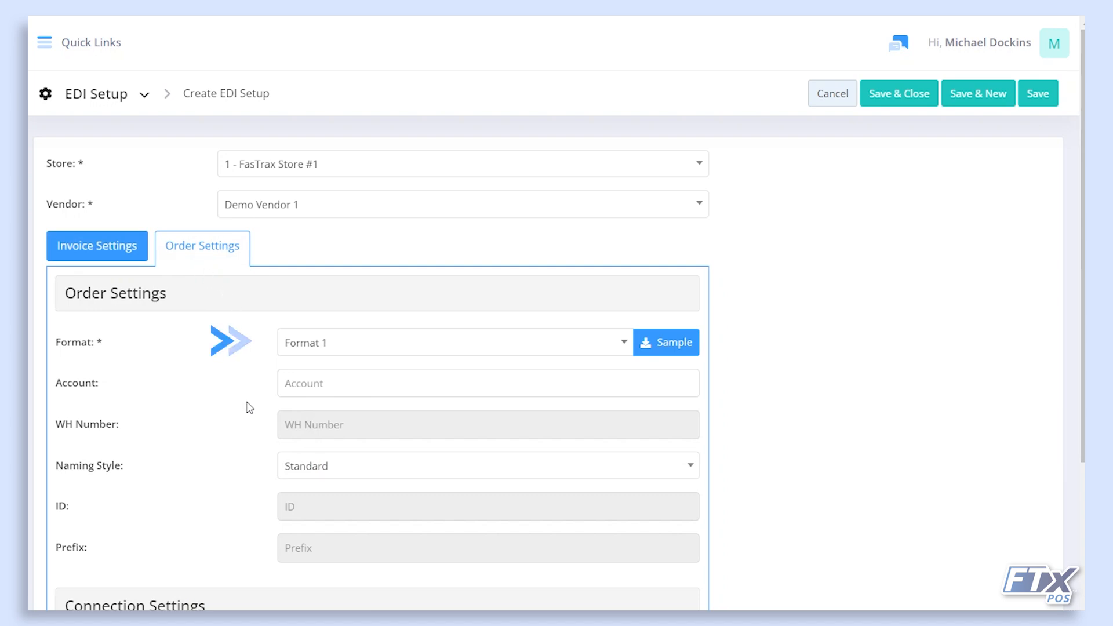
Choose Format 4 for order files, leaving the Account field blank.
left_click(323, 351)
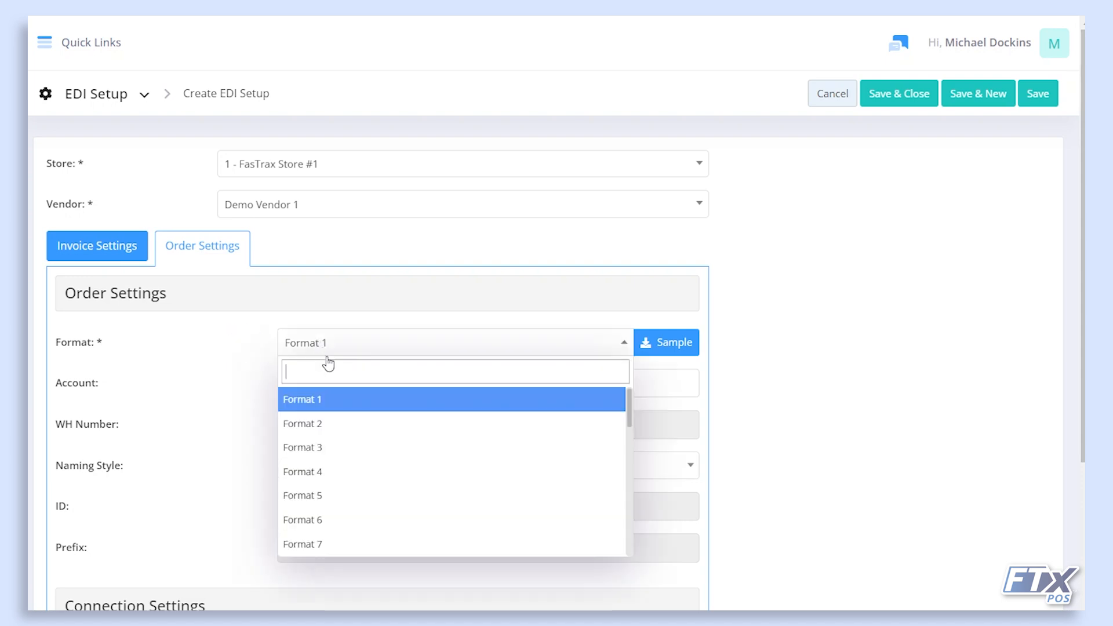
left_click(338, 473)
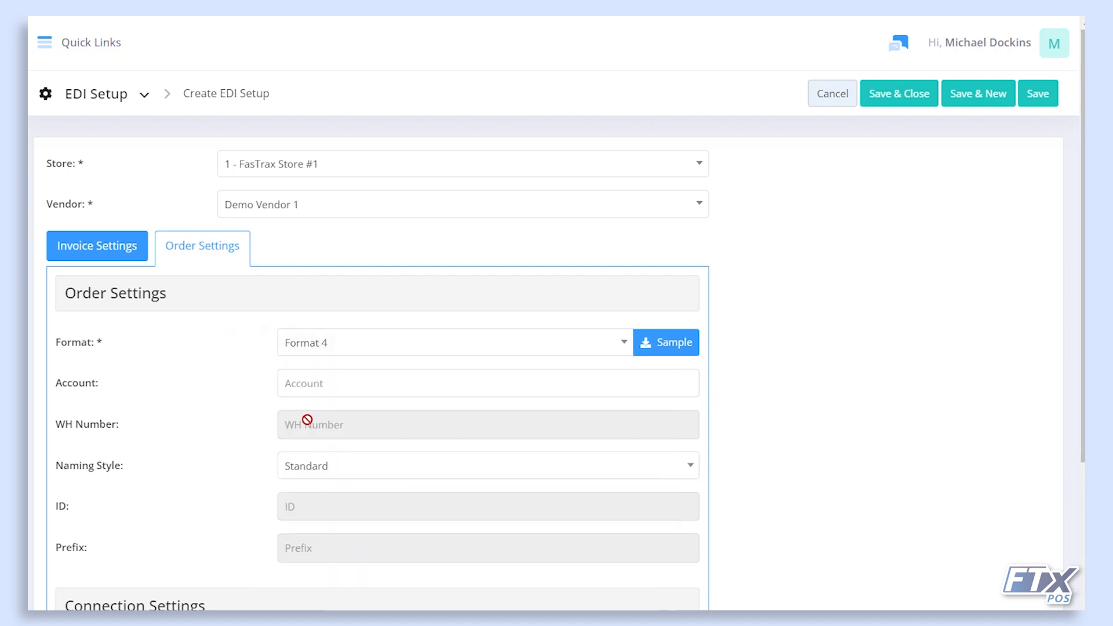
left_click(304, 392)
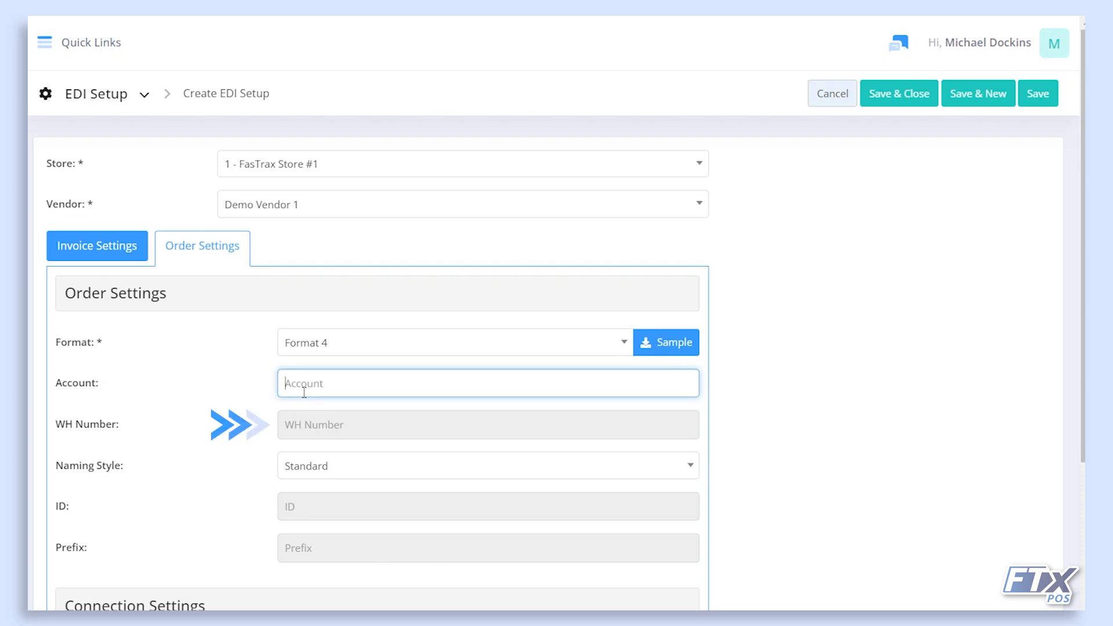
left_click(308, 432)
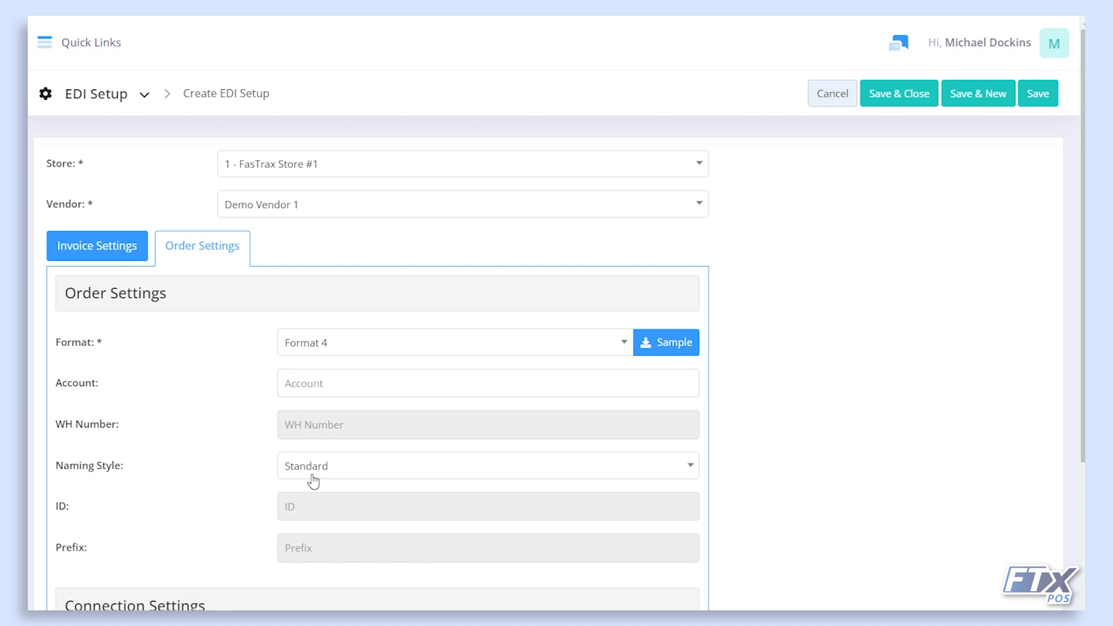
Turn on Use Subfolder for the FTXDemo order connection with subfolder "test".
scroll(314, 481, "down", 4)
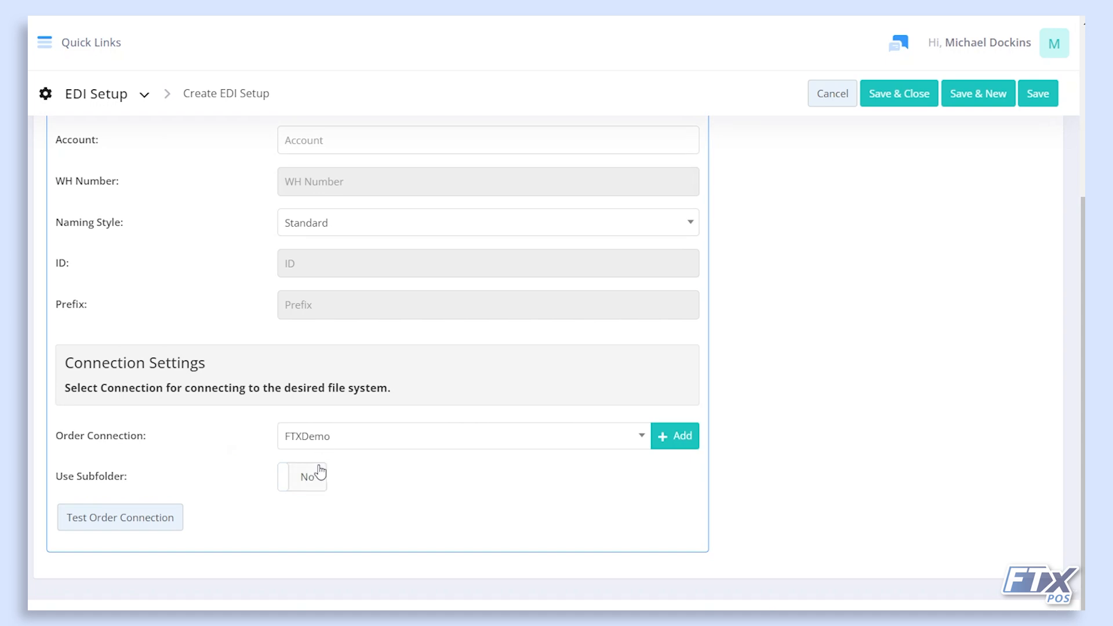
left_click(318, 475)
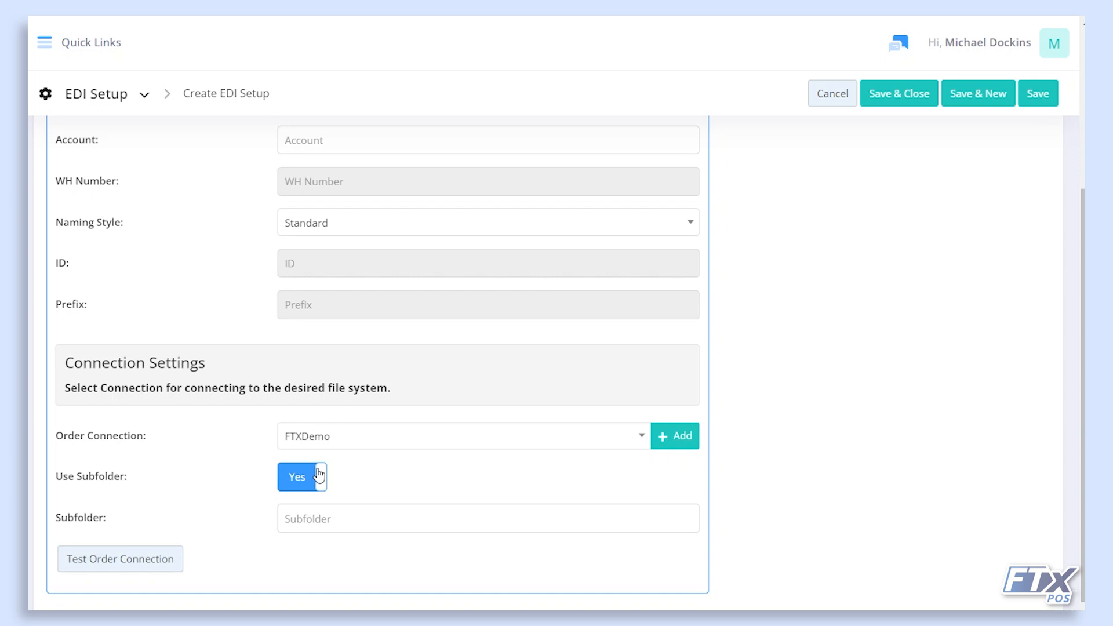
left_click(338, 527)
type("test")
left_click(328, 545)
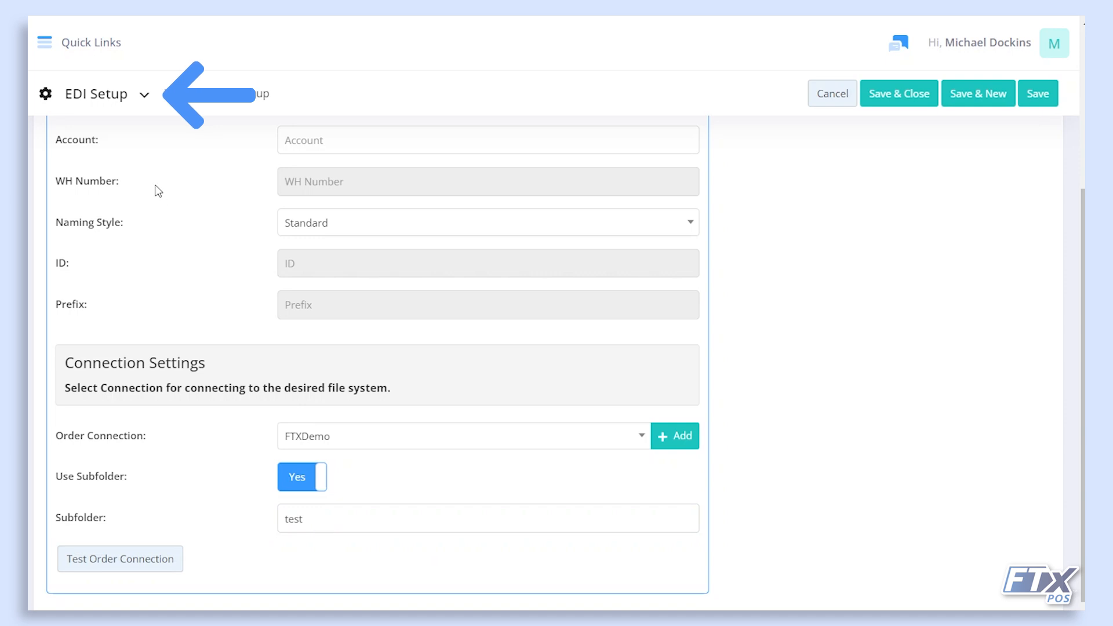
Leave the unsaved EDI setup for the FTP Connections page.
left_click(142, 97)
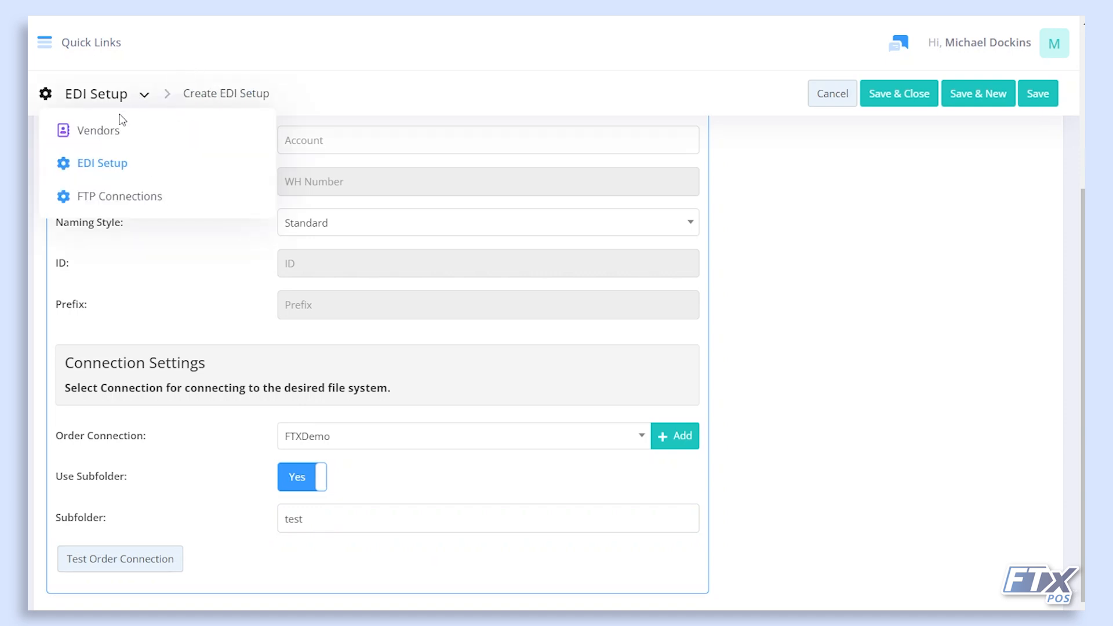
left_click(121, 197)
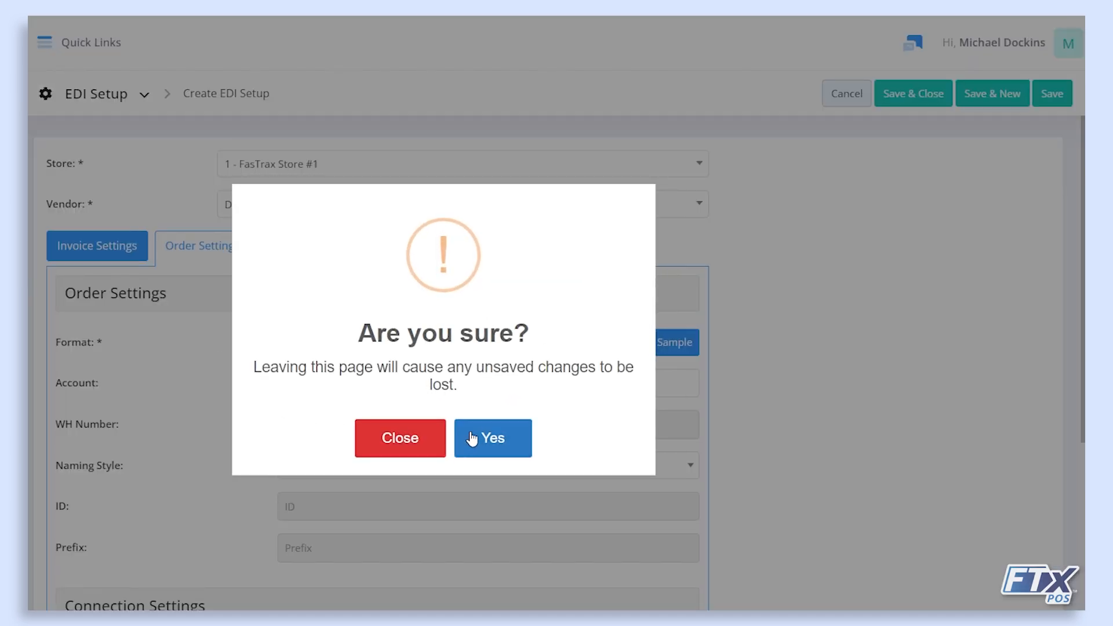
left_click(472, 440)
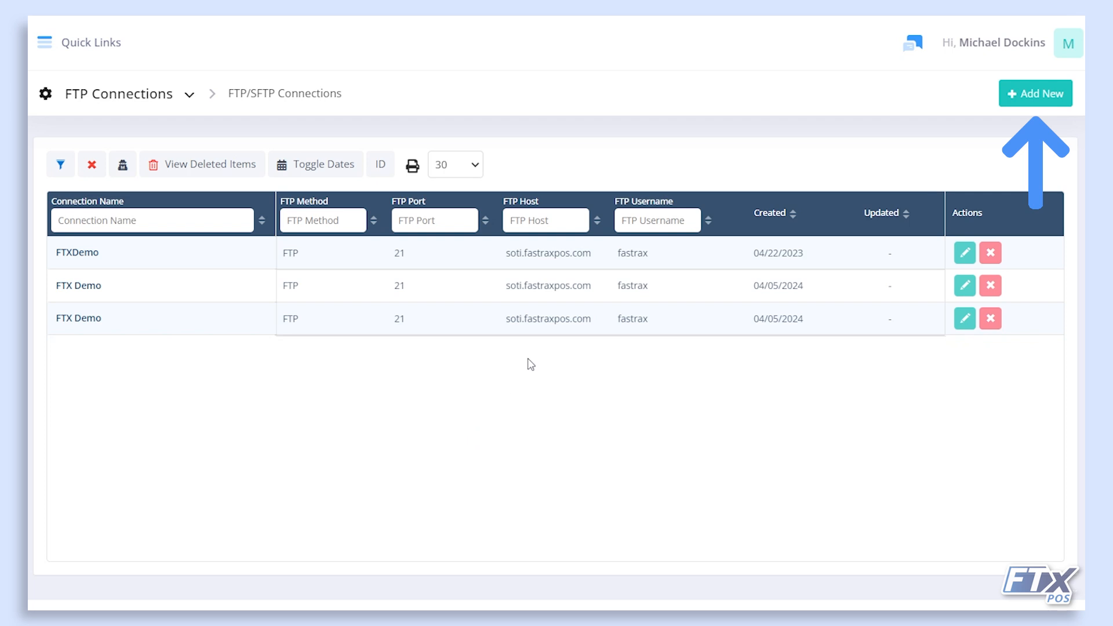
Start a new FTP connection named "Vendor" with FTP as the transfer method and no port.
left_click(1036, 95)
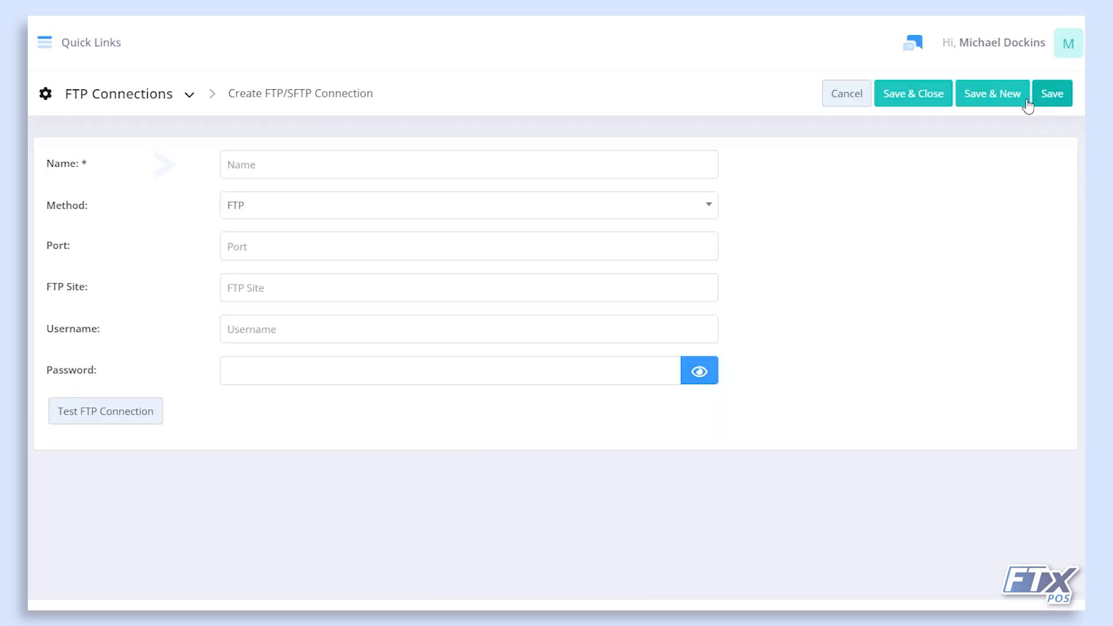
left_click(351, 165)
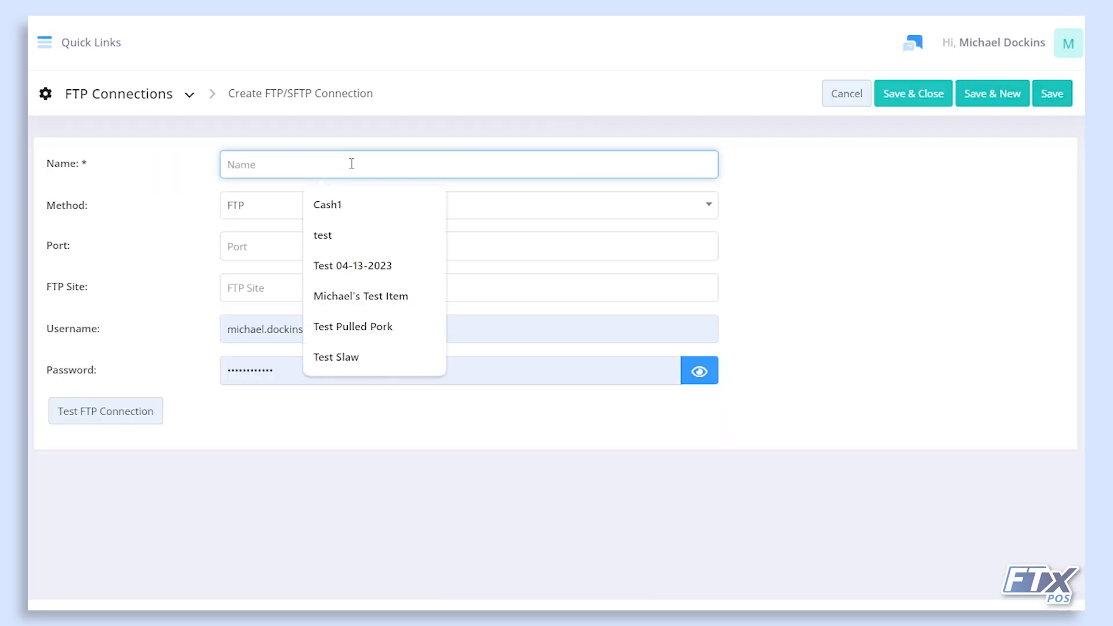
type("Vendor Name")
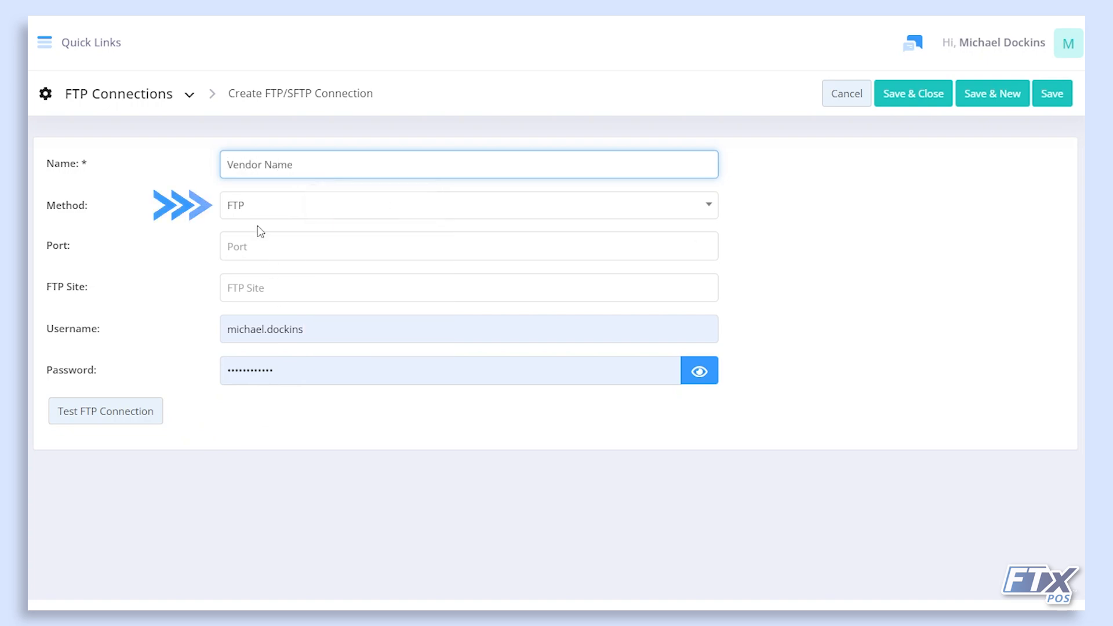
left_click(251, 207)
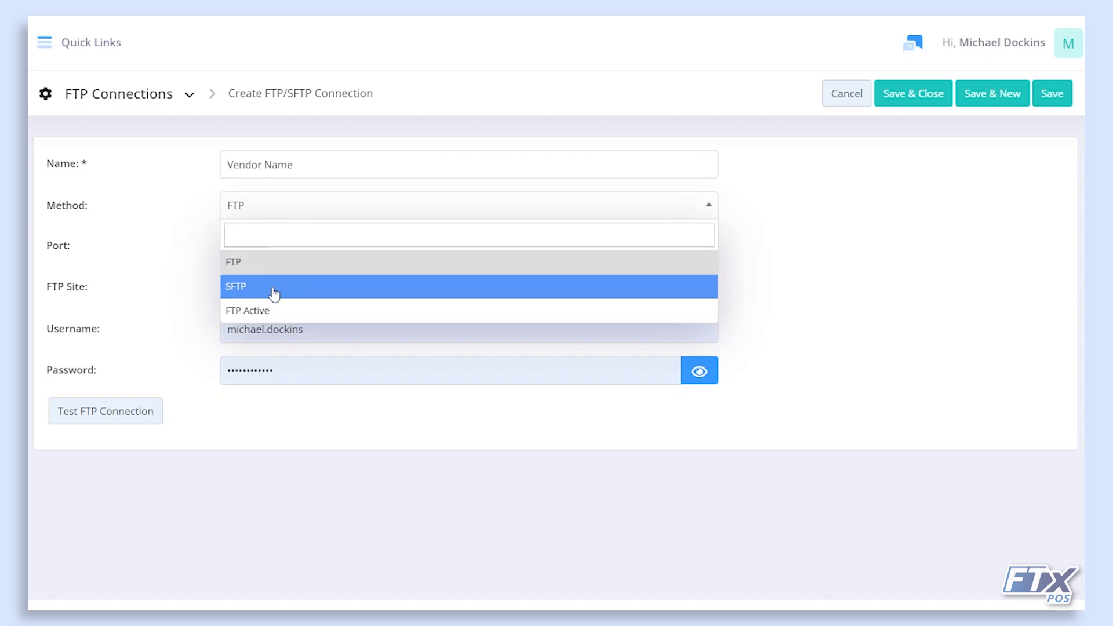
left_click(178, 253)
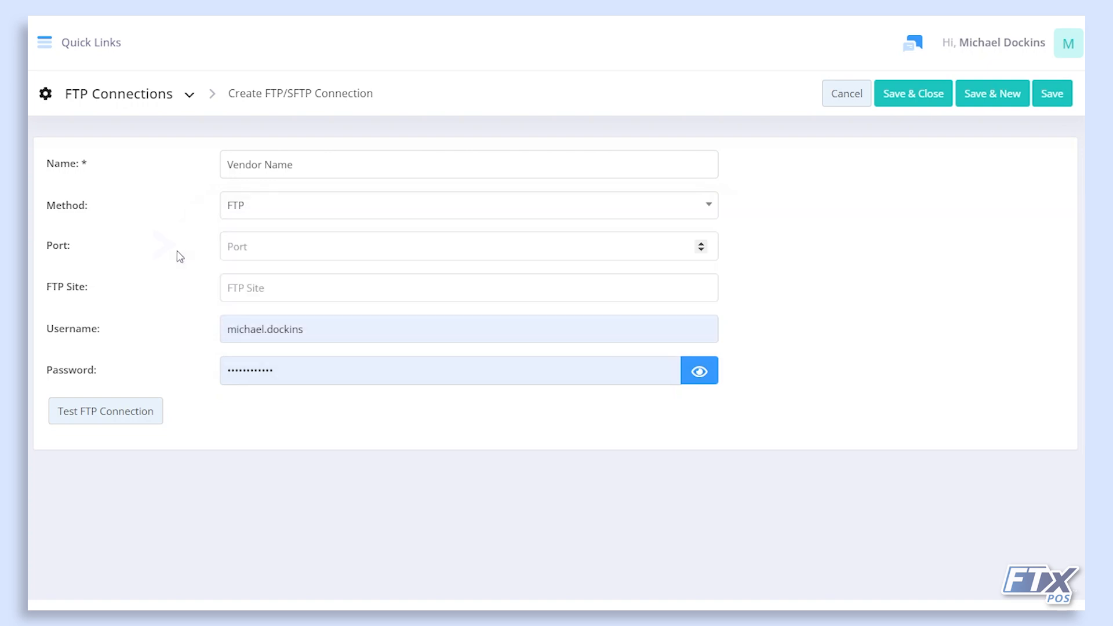
left_click(228, 256)
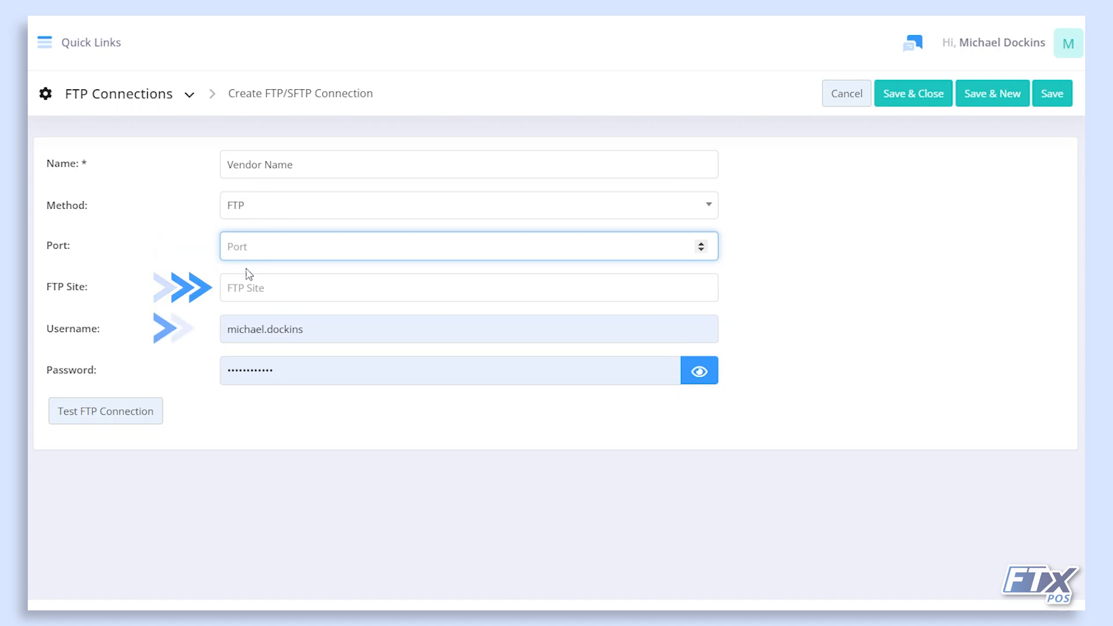
left_click(236, 429)
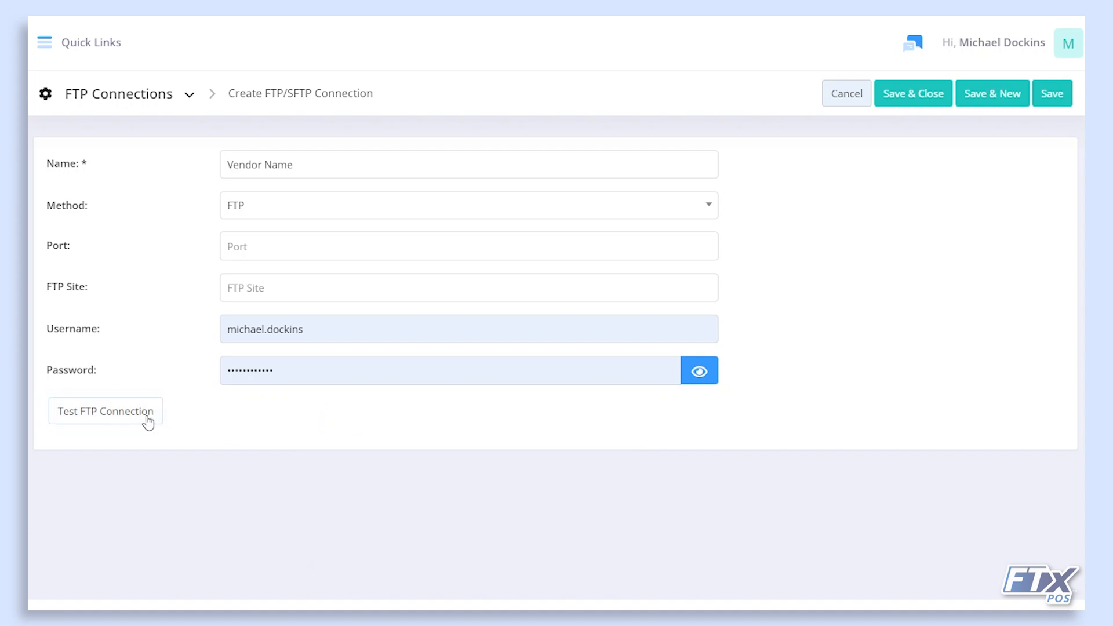
Test the connection details, then cancel the form and confirm discarding it.
left_click(150, 422)
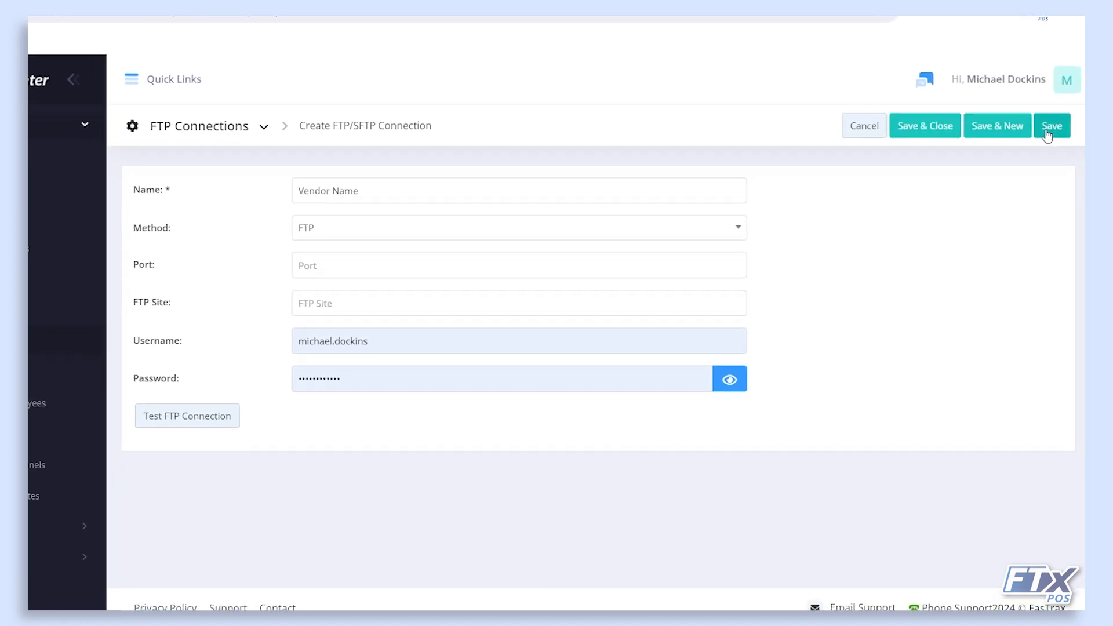
left_click(869, 131)
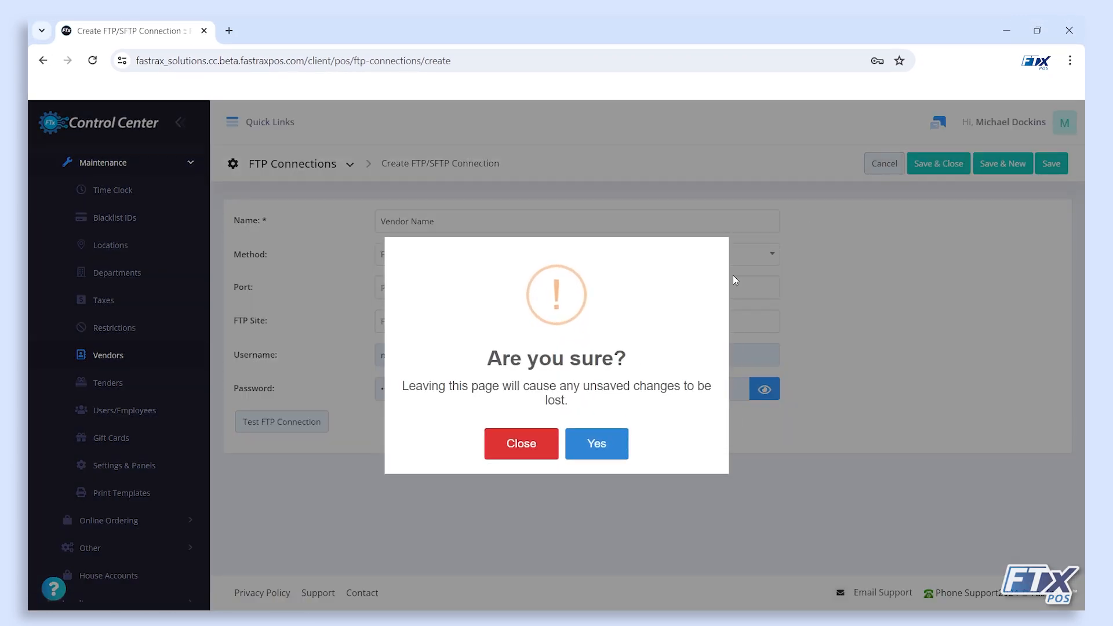
left_click(596, 444)
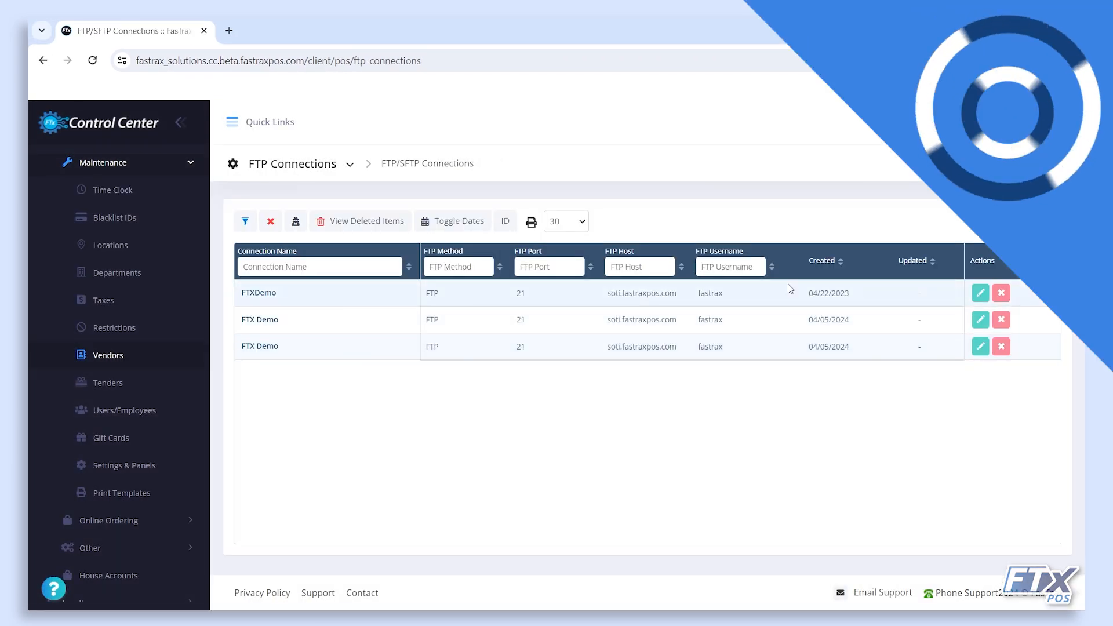